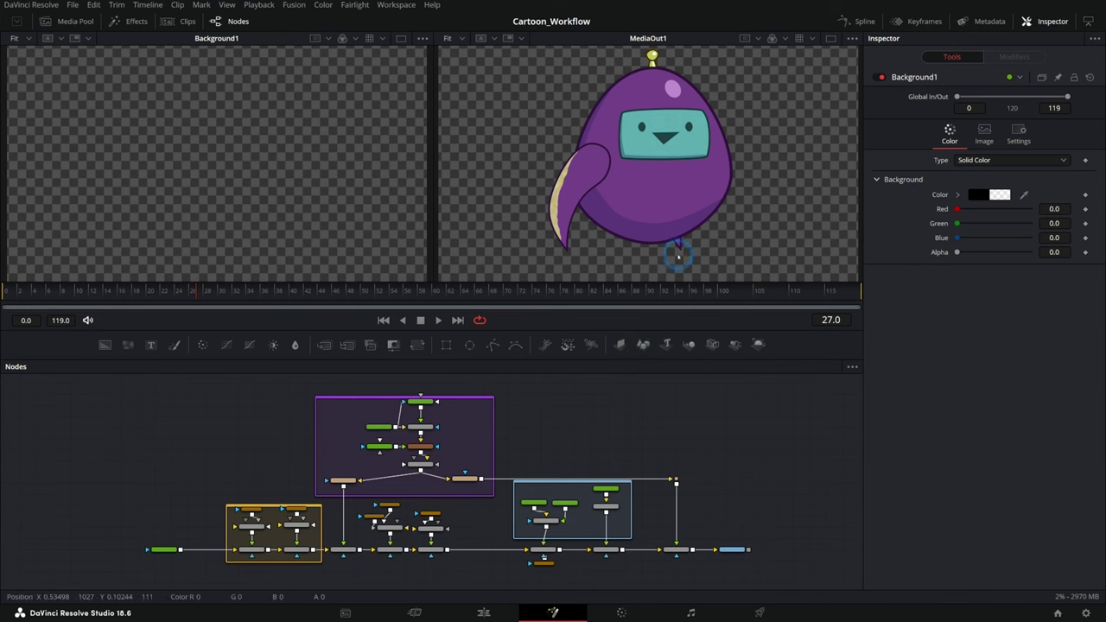
- Play back the character animation in the composition and stop it again
click(439, 320)
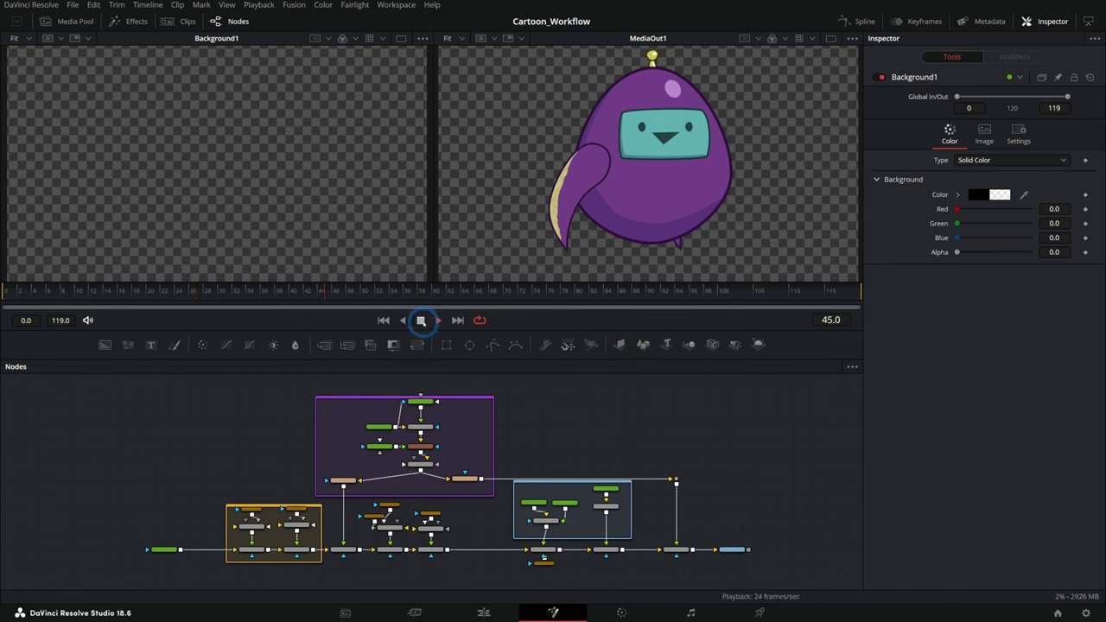
click(421, 319)
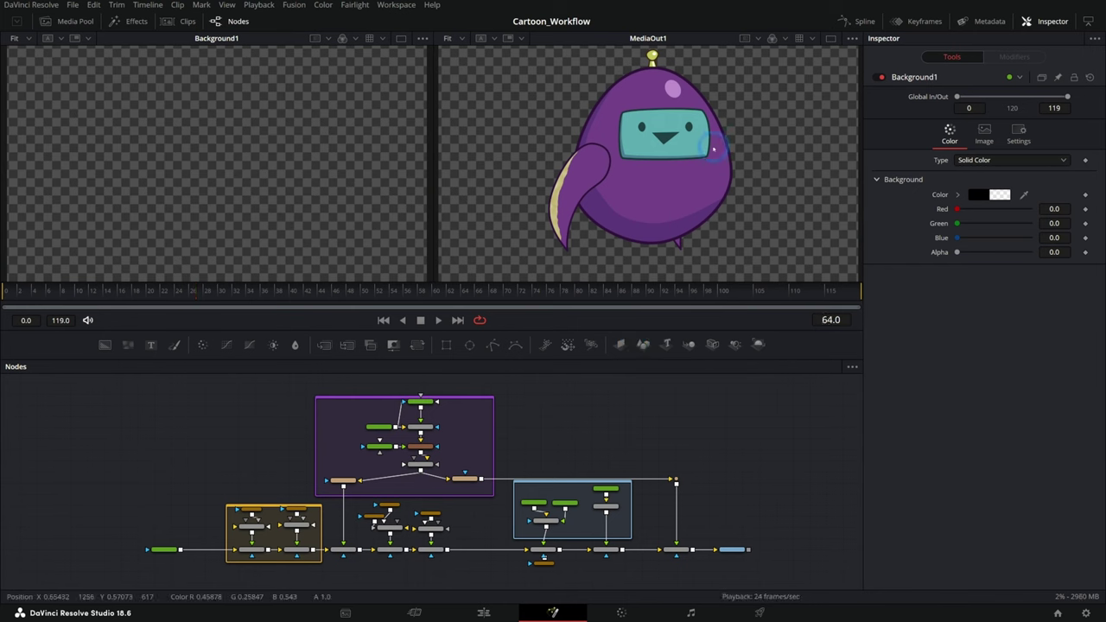
scroll(714, 149, up, 1)
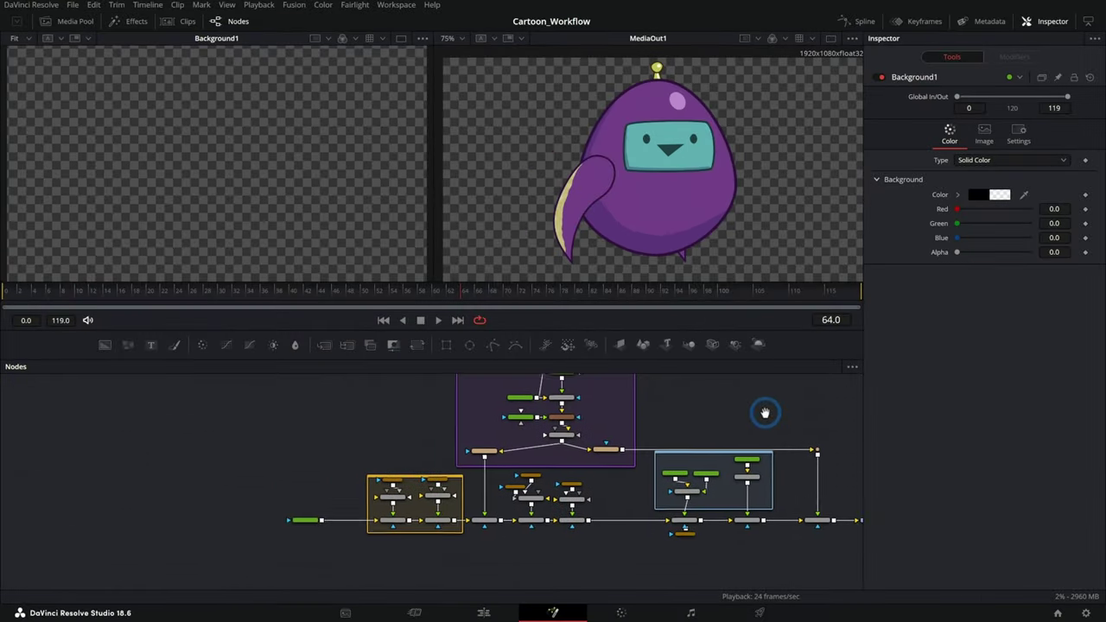
- Inspect the build-up of the character by viewing Background1, Merge4, Merge1 and Merge2 one after another
scroll(363, 495, up, 5)
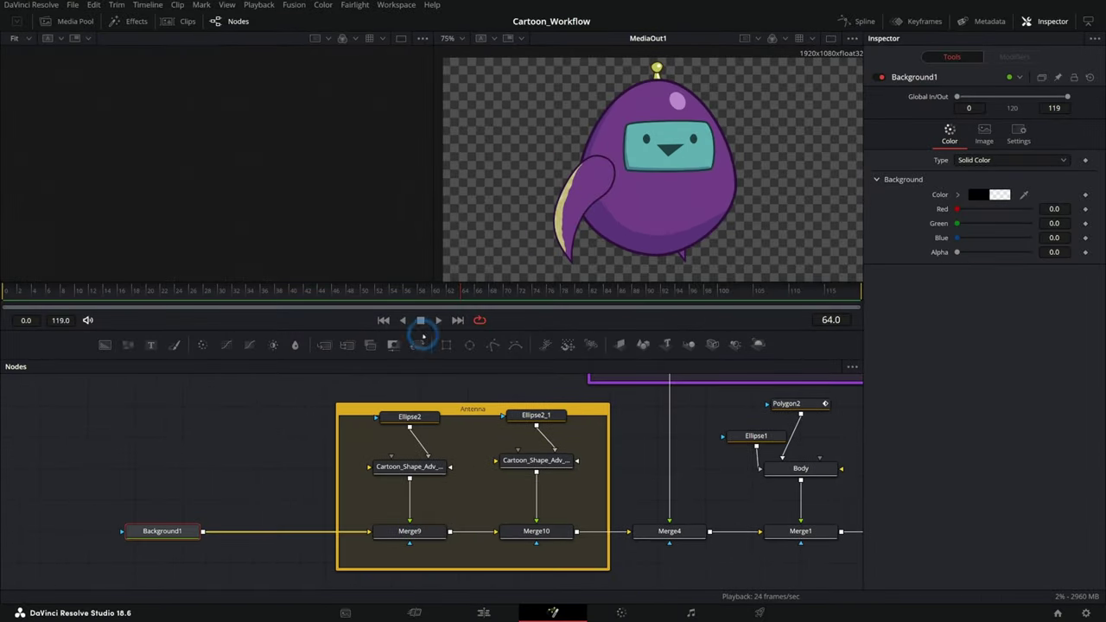
key(1)
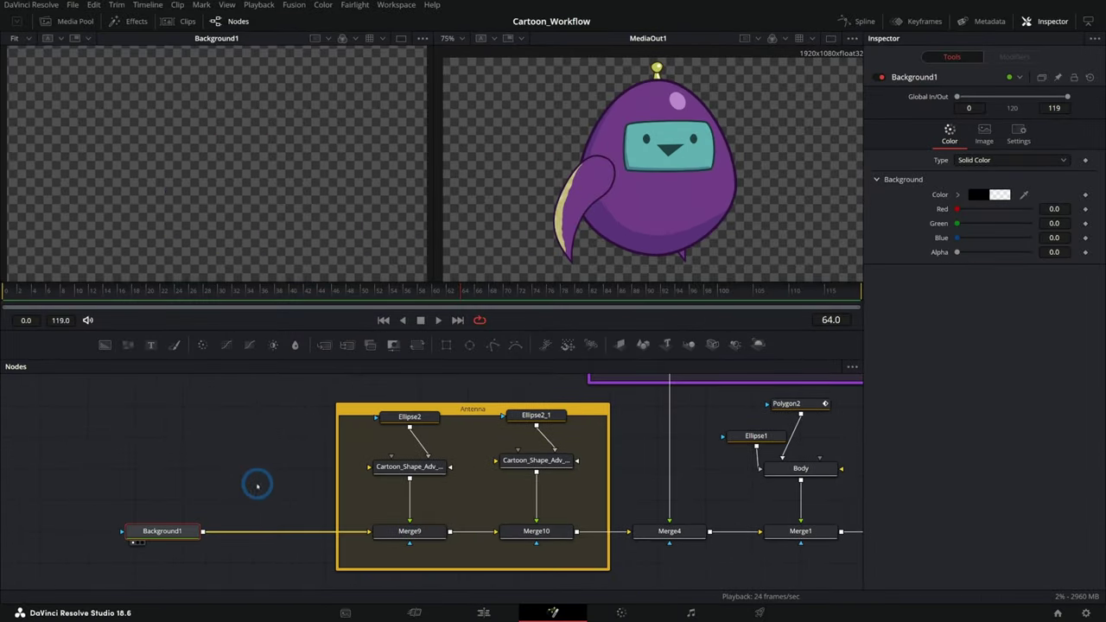
click(433, 535)
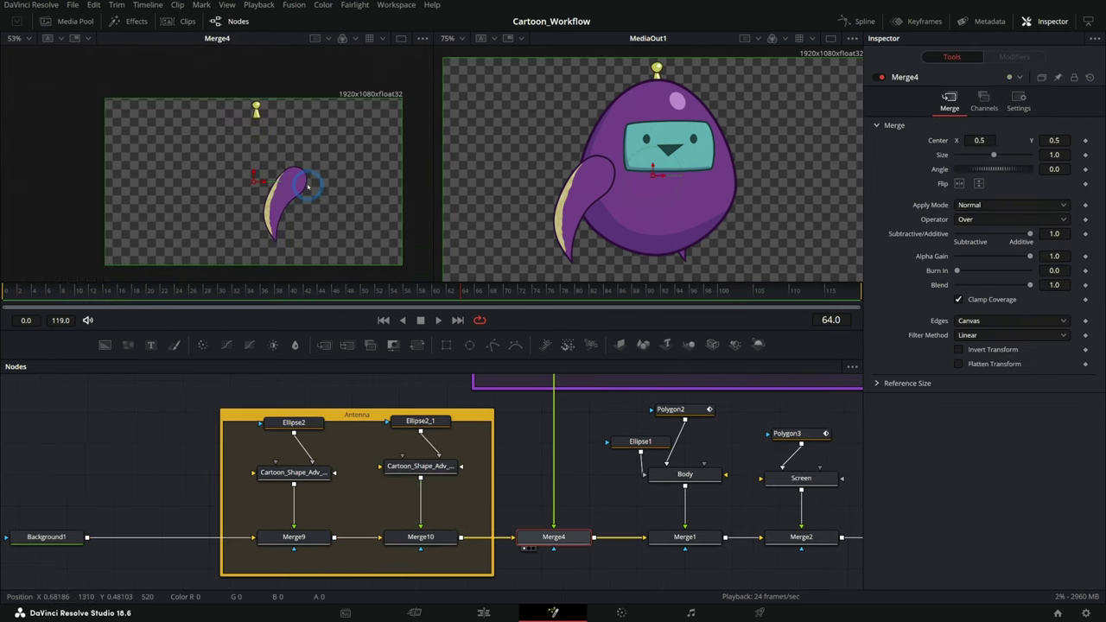
drag(704, 530, 313, 210)
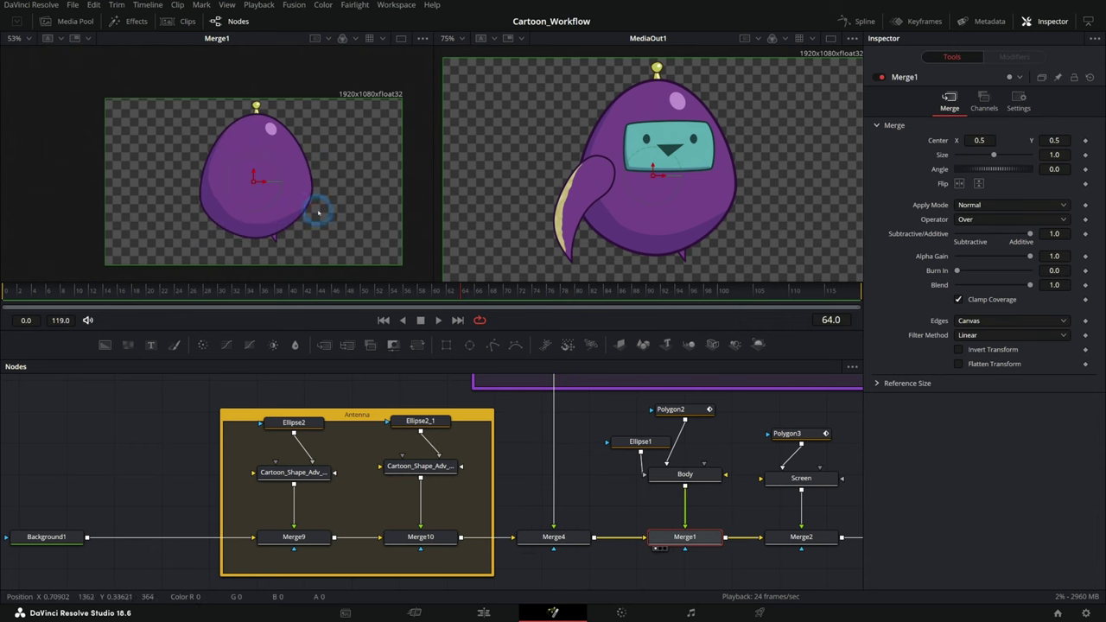
drag(795, 537, 231, 158)
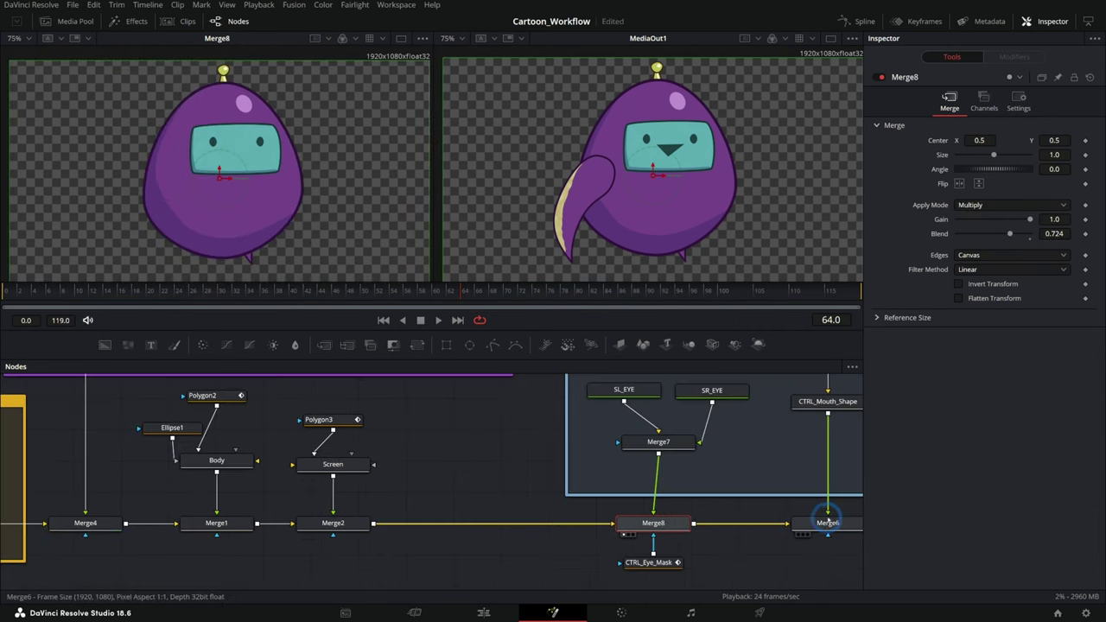
- Inspect the mouth and front-arm stages by viewing the Merge6 and Merge3 outputs
click(828, 522)
key(1)
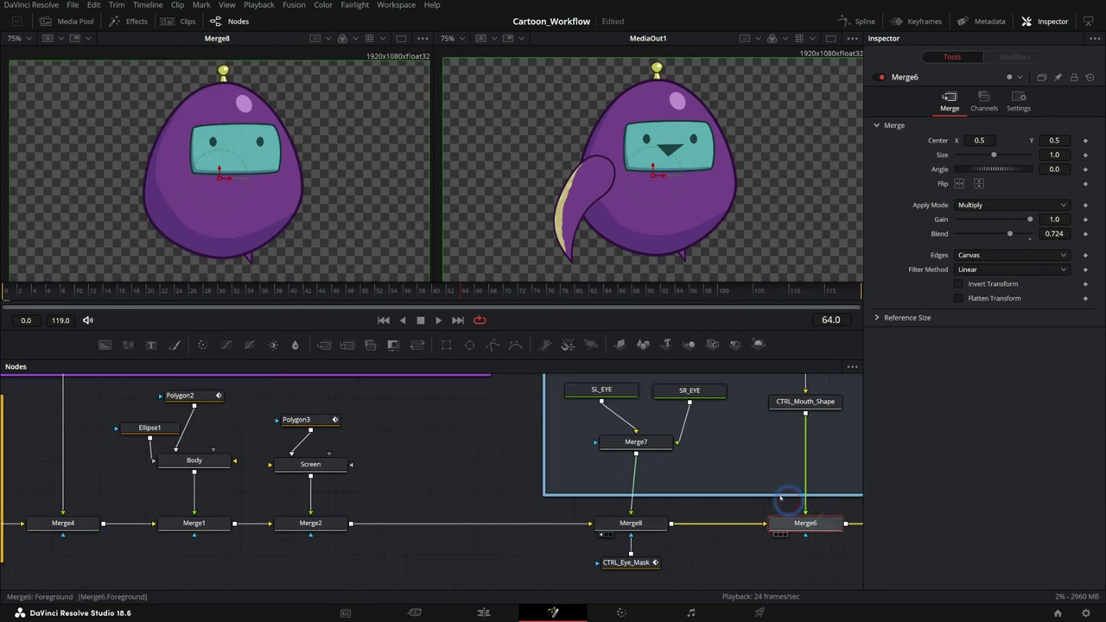
drag(751, 428, 414, 423)
click(663, 518)
key(1)
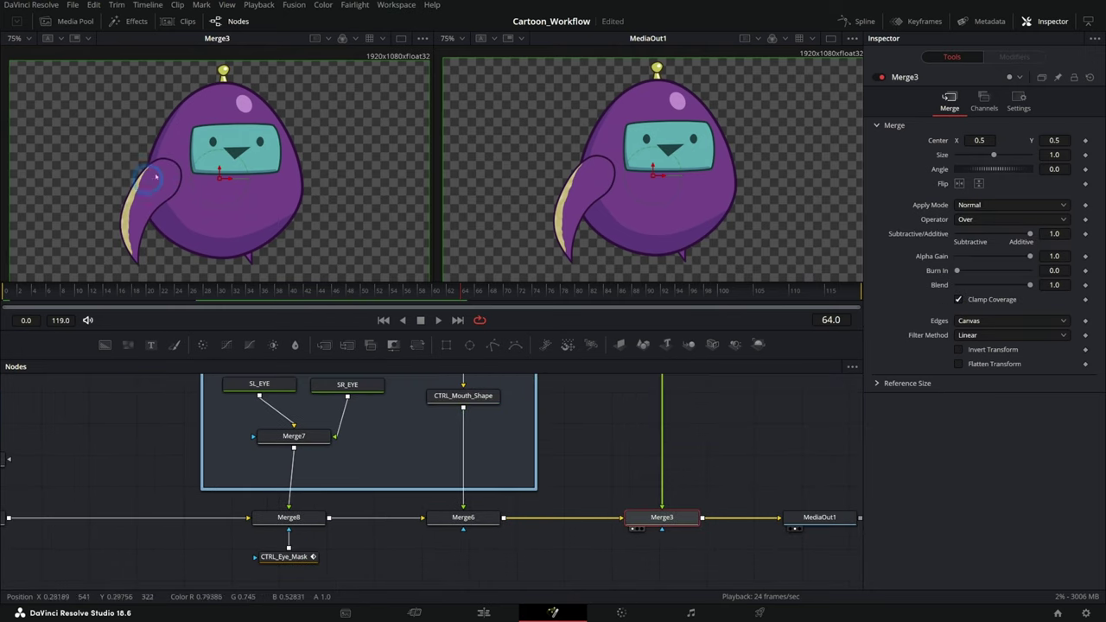
- Show Merge2 in the first viewer and disable the Merge4 node so the rear arm is excluded
drag(328, 473, 590, 483)
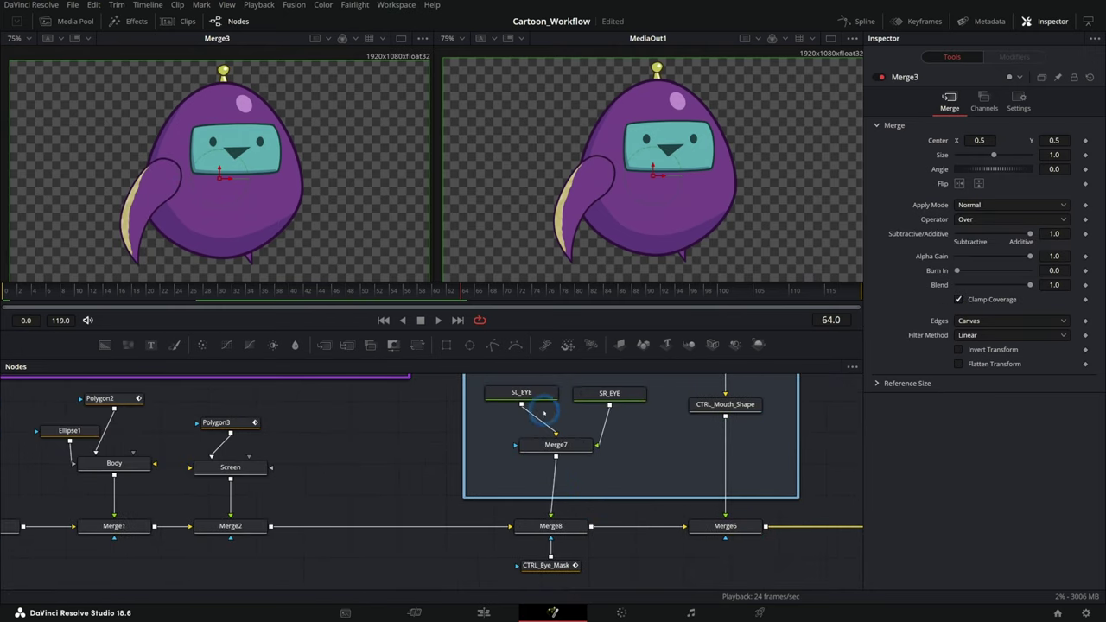
click(246, 526)
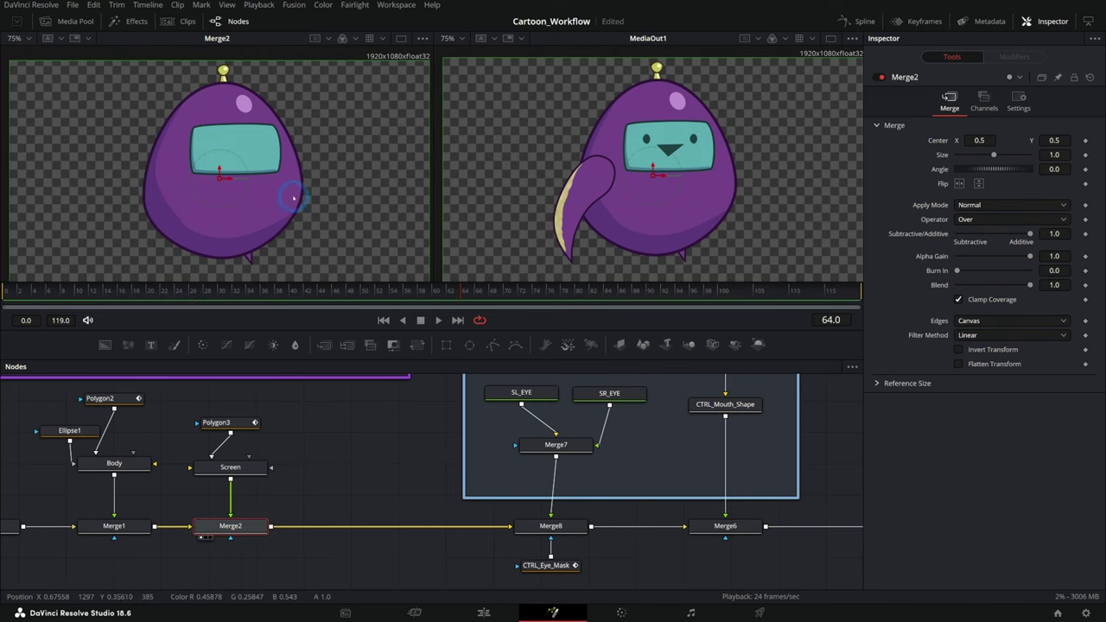
scroll(543, 420, left, 8)
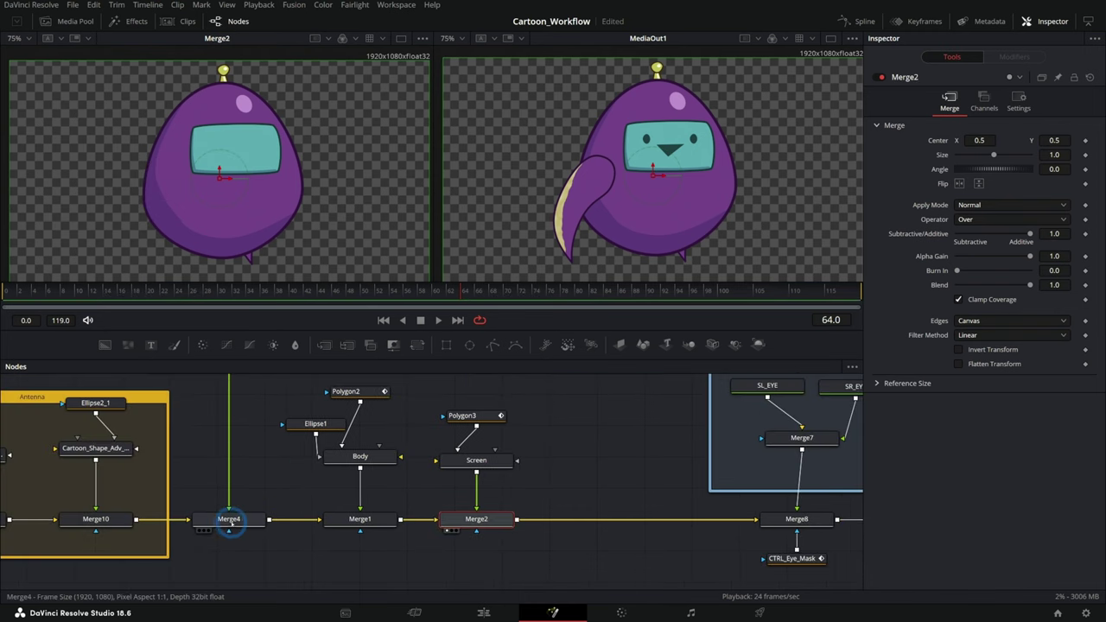
scroll(274, 462, left, 3)
click(416, 533)
key(ctrl+p)
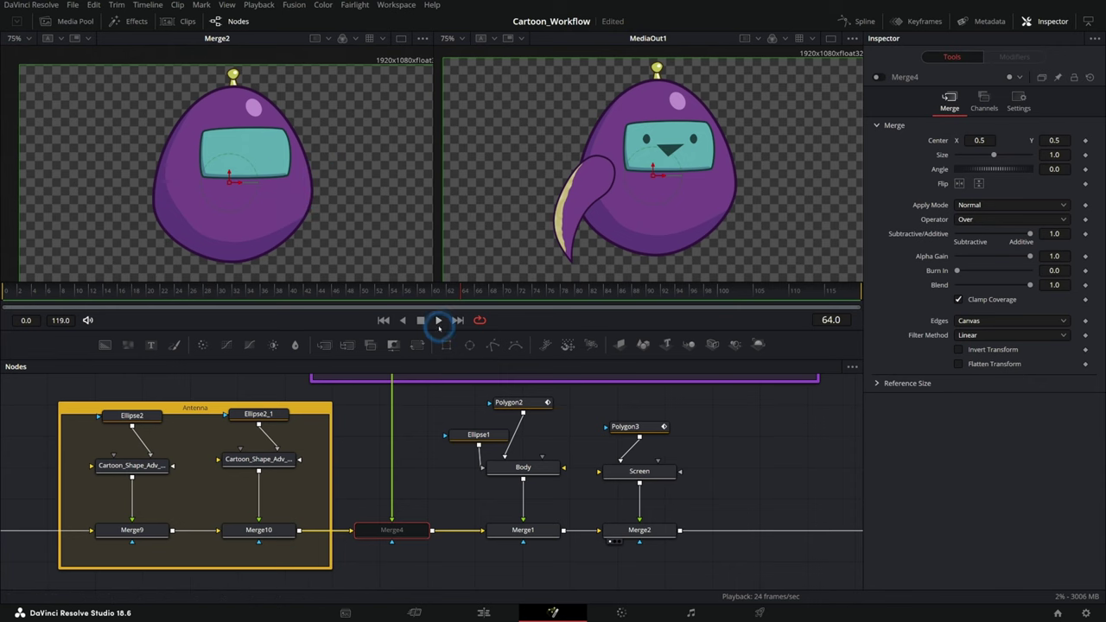
- Save the Merge2 viewer image to the Desktop as the OpenEXR file Body_iso.exr
drag(440, 328, 467, 427)
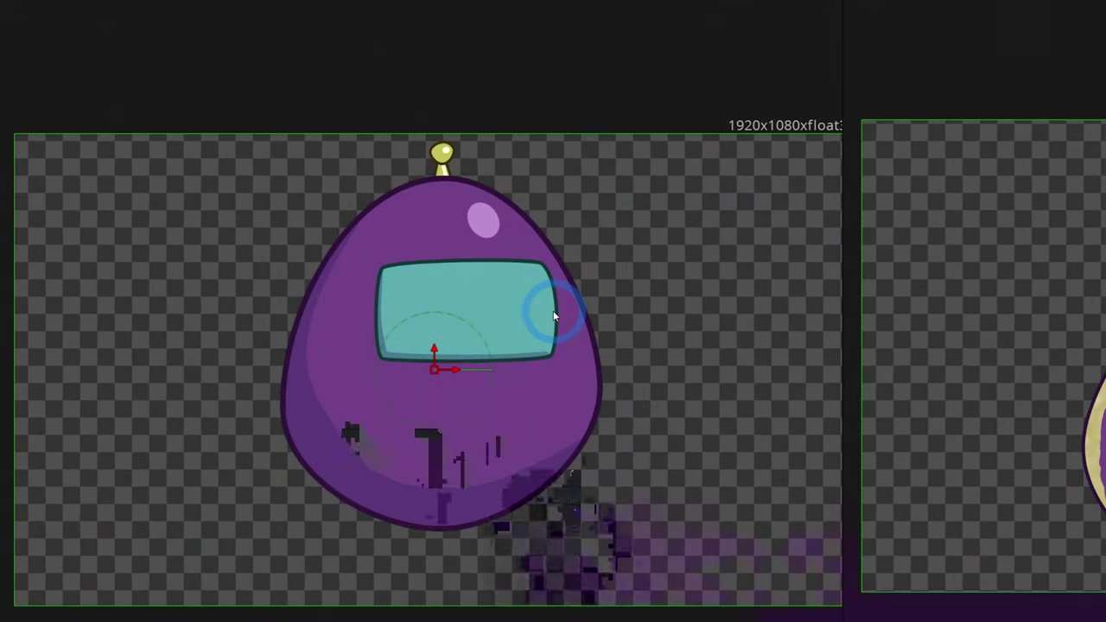
right_click(288, 204)
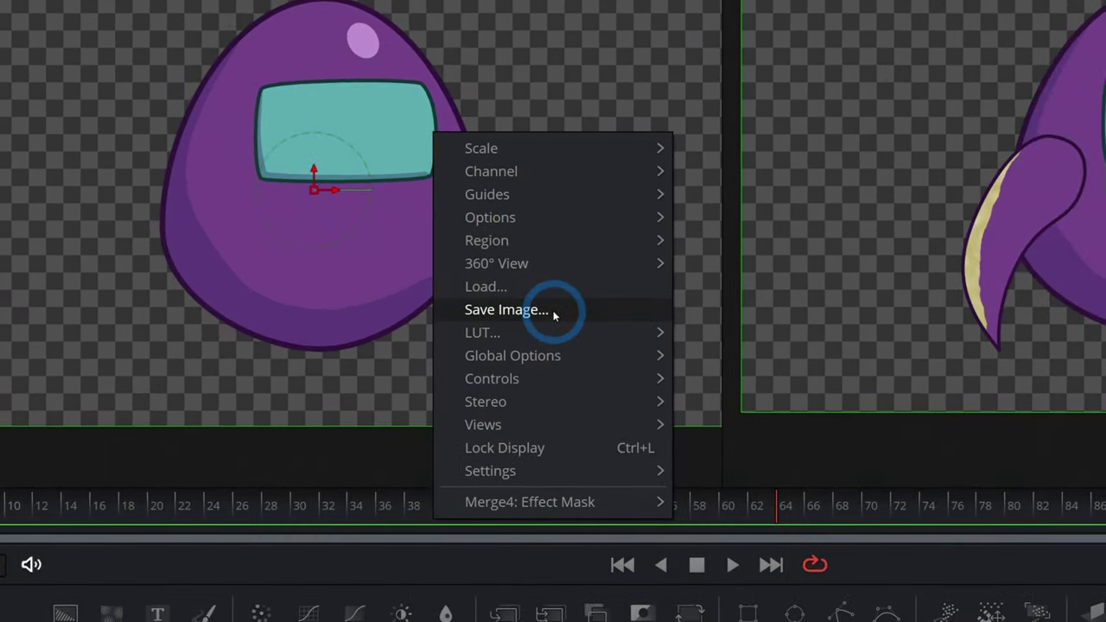
click(554, 310)
click(185, 303)
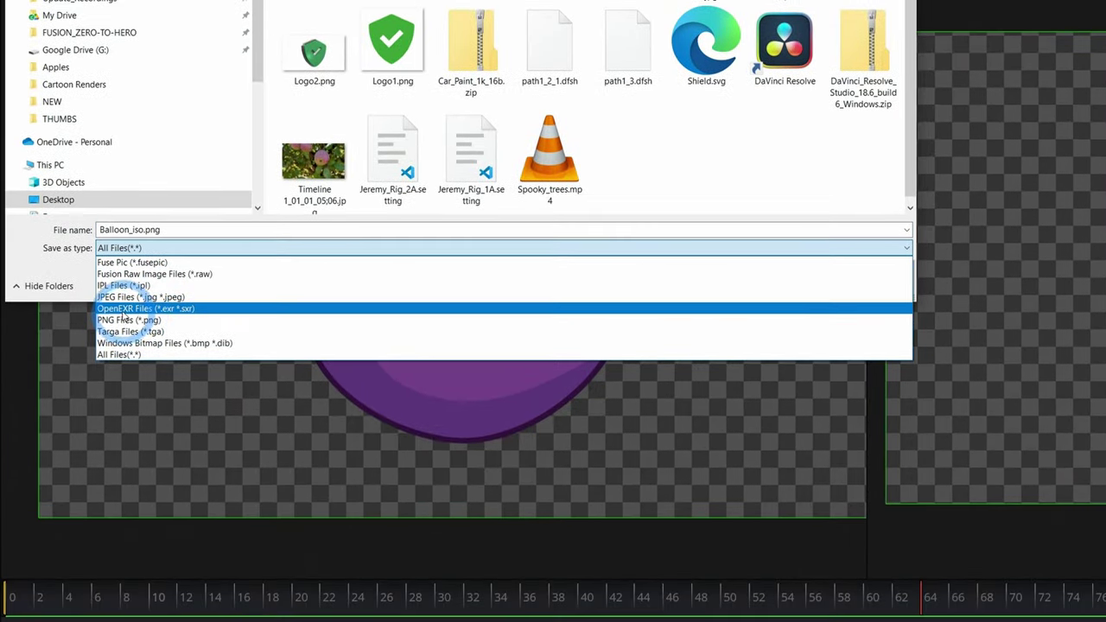
click(164, 311)
double_click(148, 232)
text(Body)
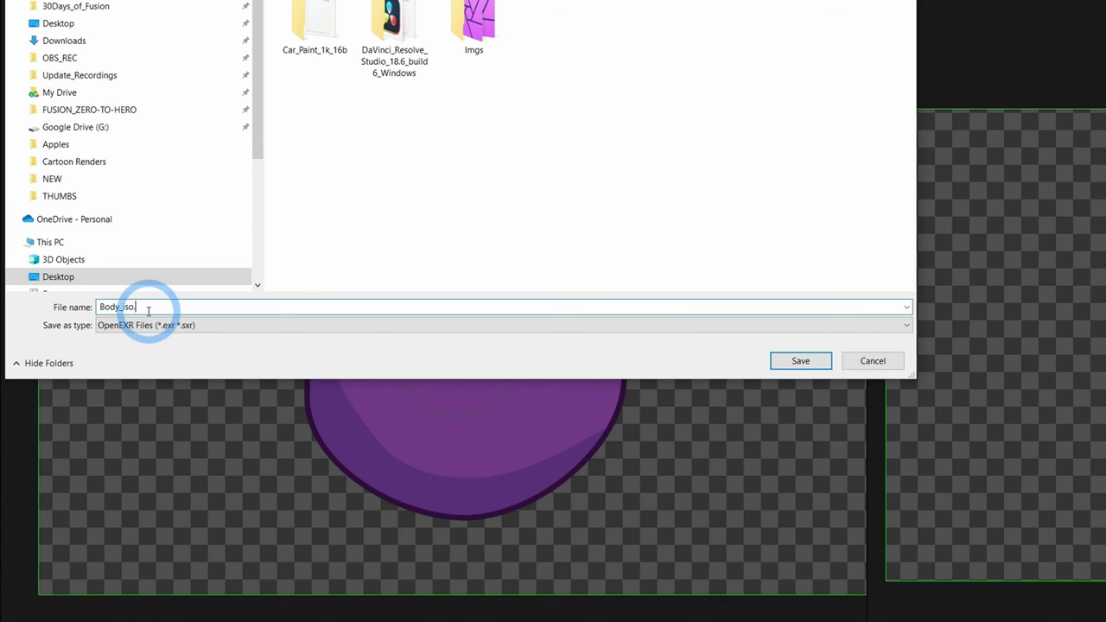
text(_Iso.exr)
click(801, 361)
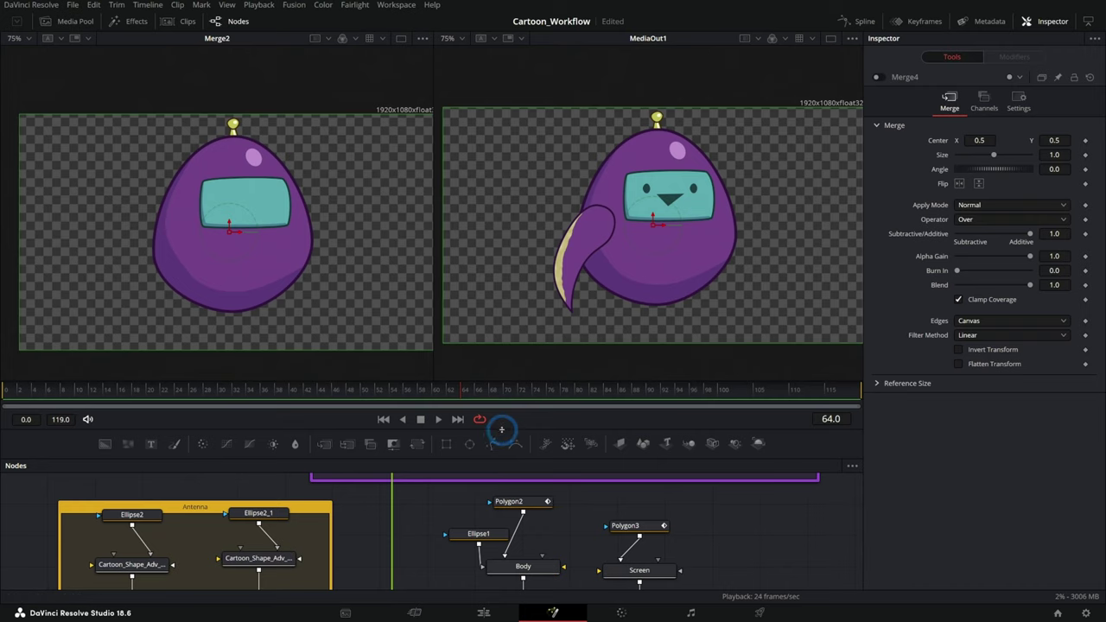
- Add a Loader node in the empty area below Merge4 and load Body_iso.exr from the Desktop into it
drag(501, 430, 506, 332)
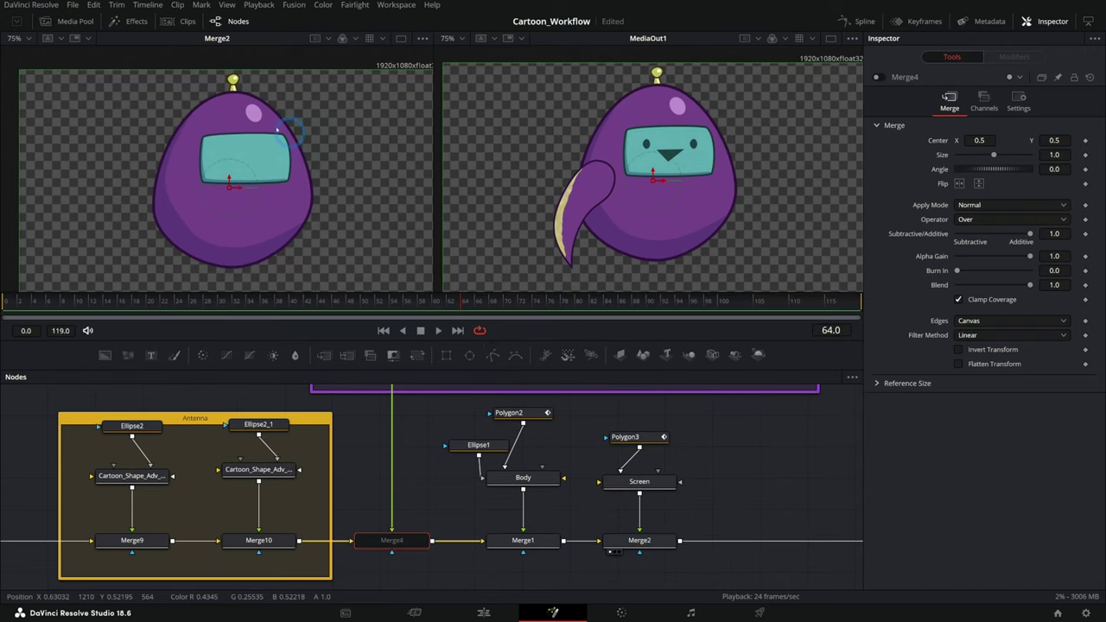
click(435, 499)
drag(434, 499, 475, 402)
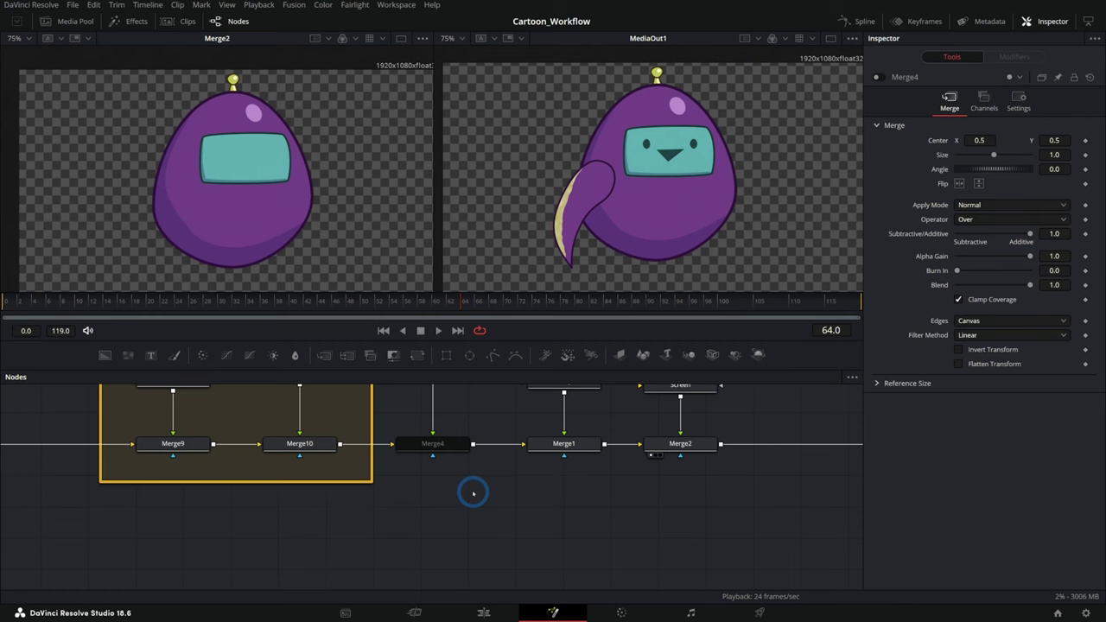
key(shift+space)
text(crop)
key(BackSpace)
key(BackSpace)
key(BackSpace)
key(BackSpace)
text(load)
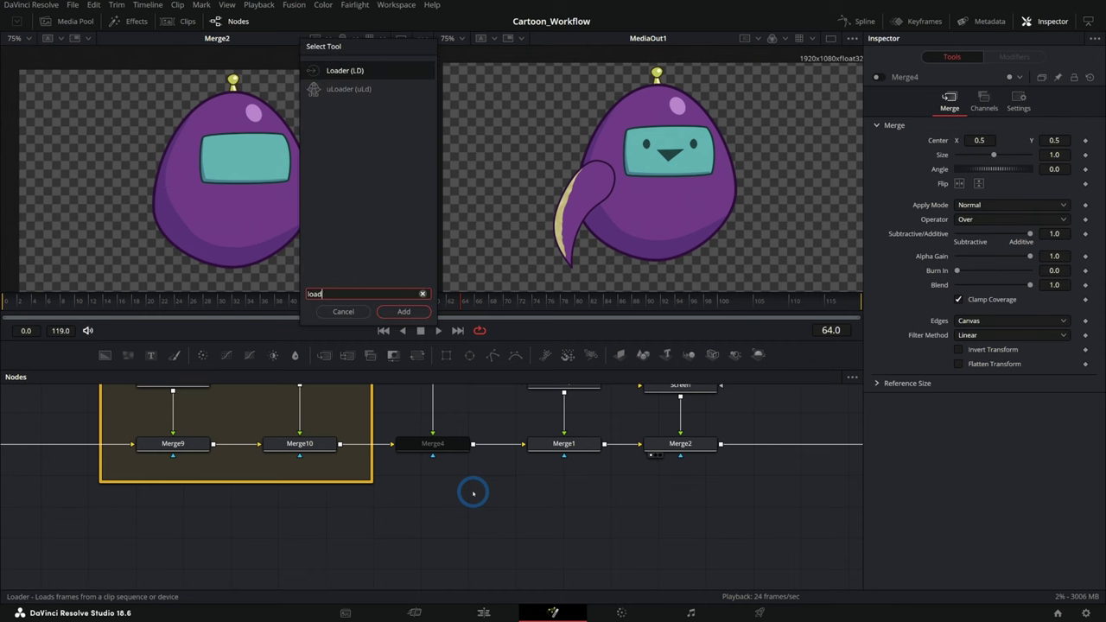
key(Return)
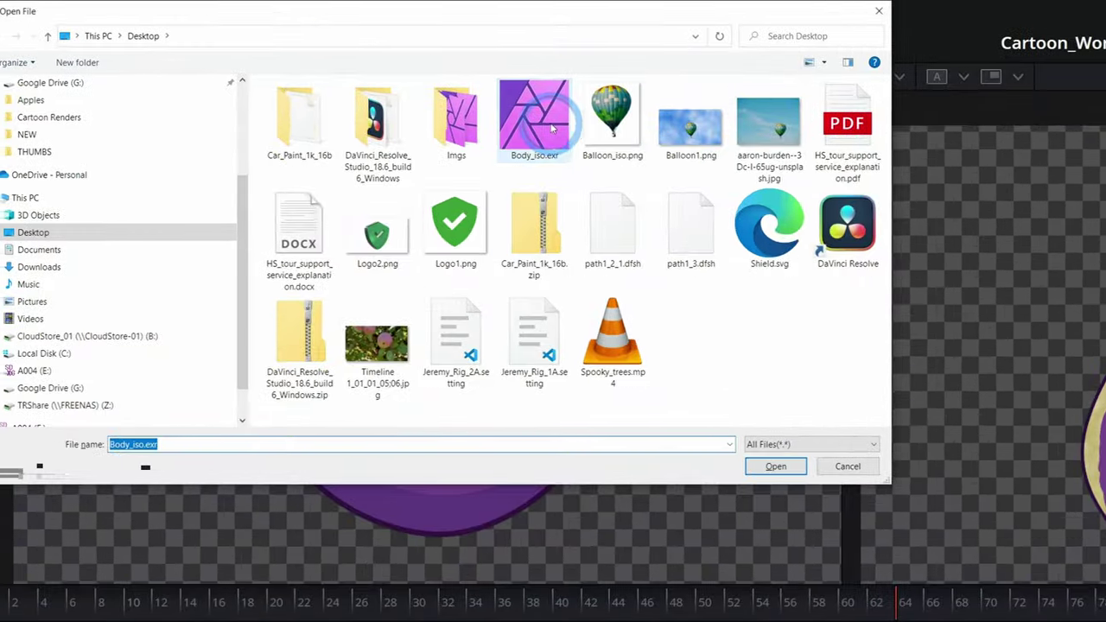
click(551, 128)
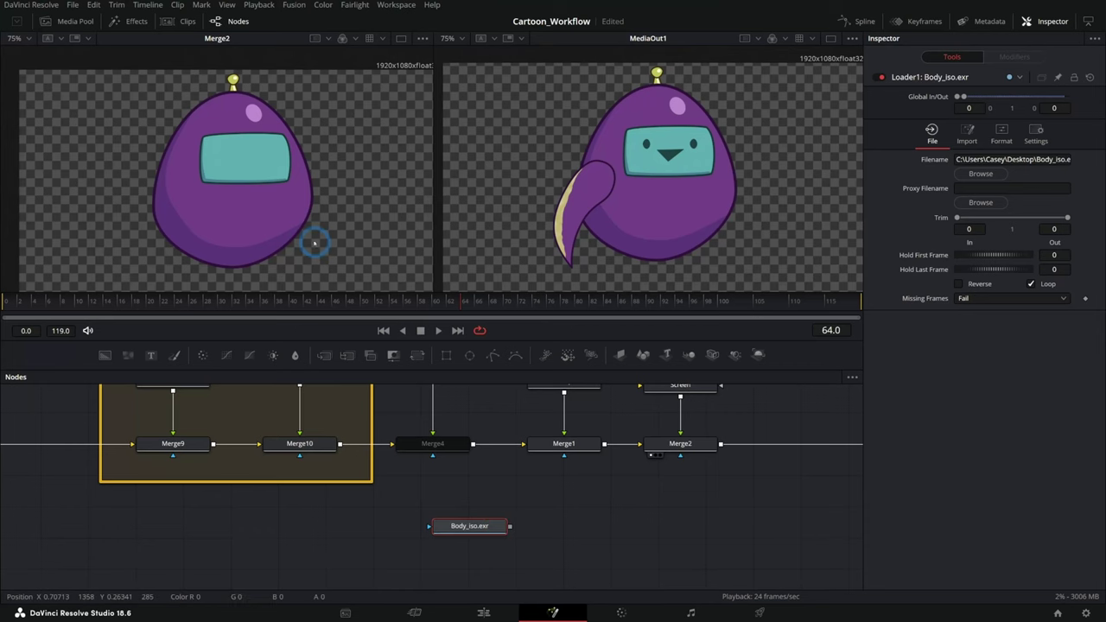
- Compare the Body_iso.exr loader's image with the Merge2 output by viewing them alternately
key(1)
click(680, 444)
key(1)
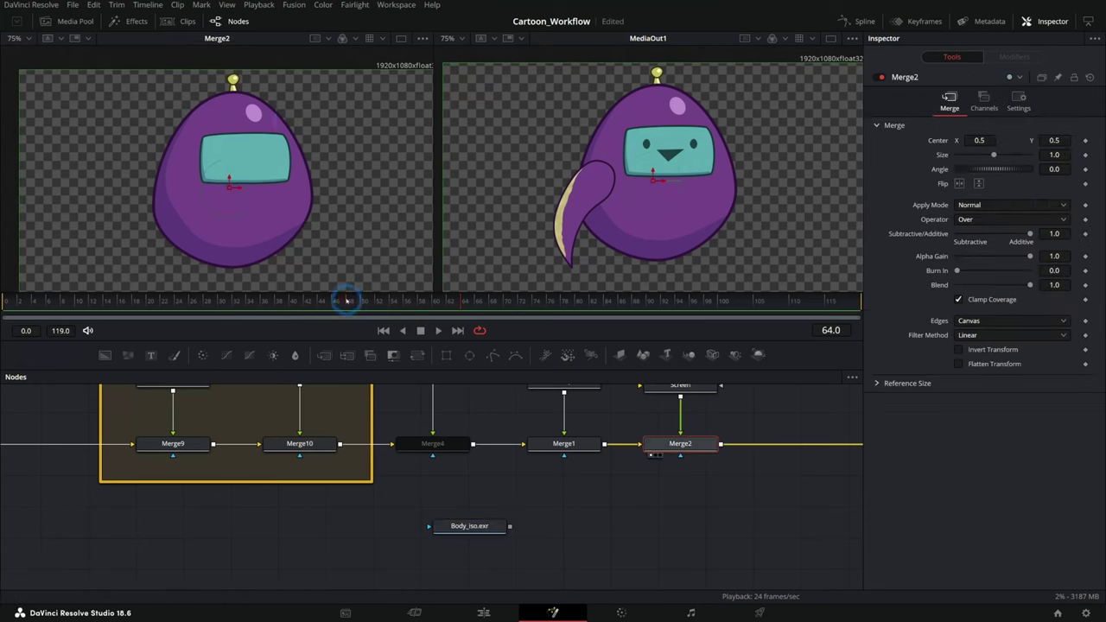
click(451, 526)
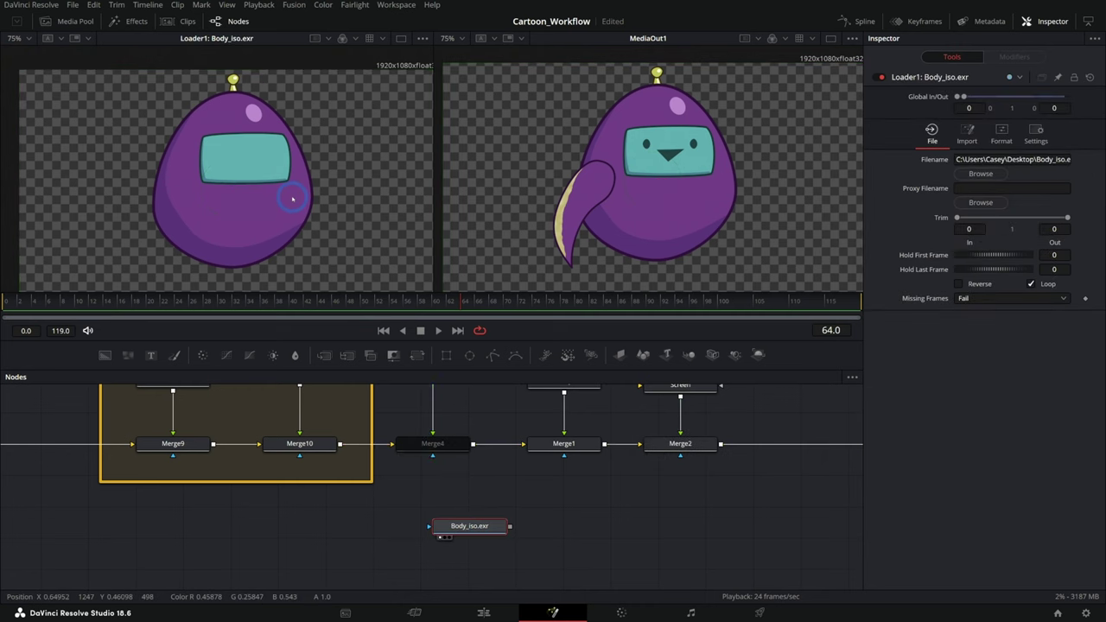
click(681, 443)
key(1)
click(550, 473)
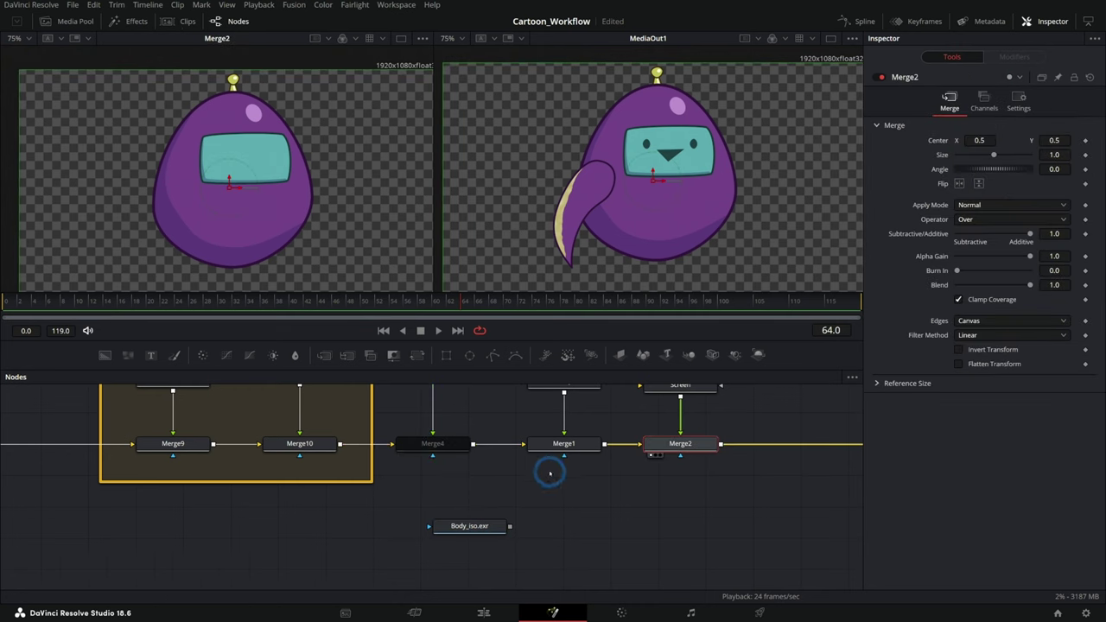
- Reposition the Body_iso.exr loader below the main node row and box-select the antenna, body and screen nodes it replaces
drag(474, 525, 556, 528)
drag(472, 506, 497, 560)
drag(635, 468, 639, 499)
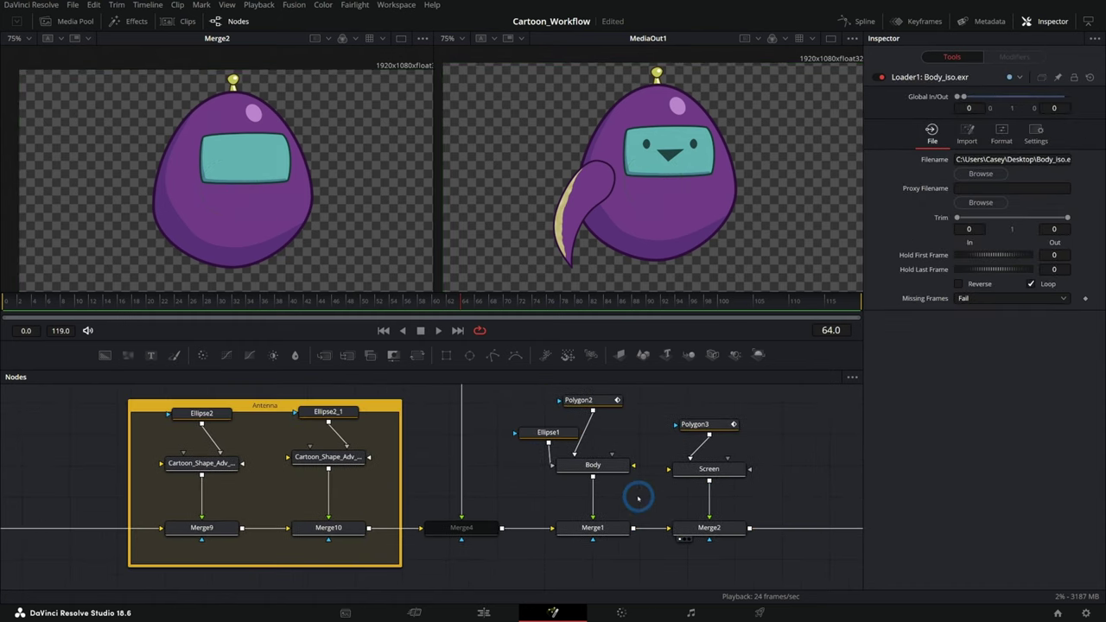
scroll(538, 508, down, 5)
drag(379, 460, 627, 527)
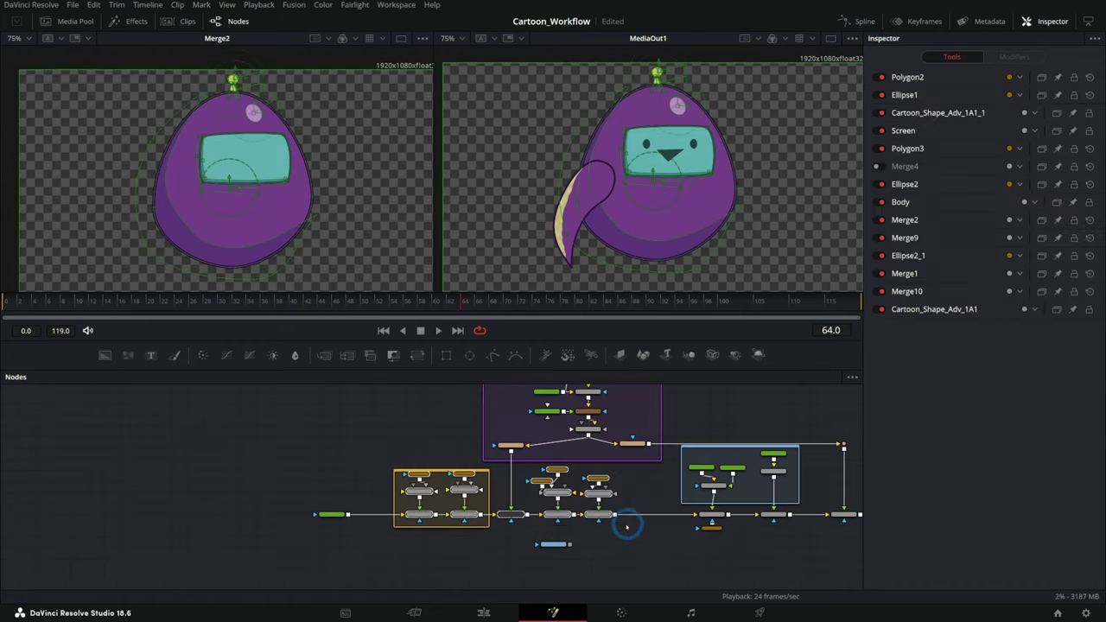
click(622, 550)
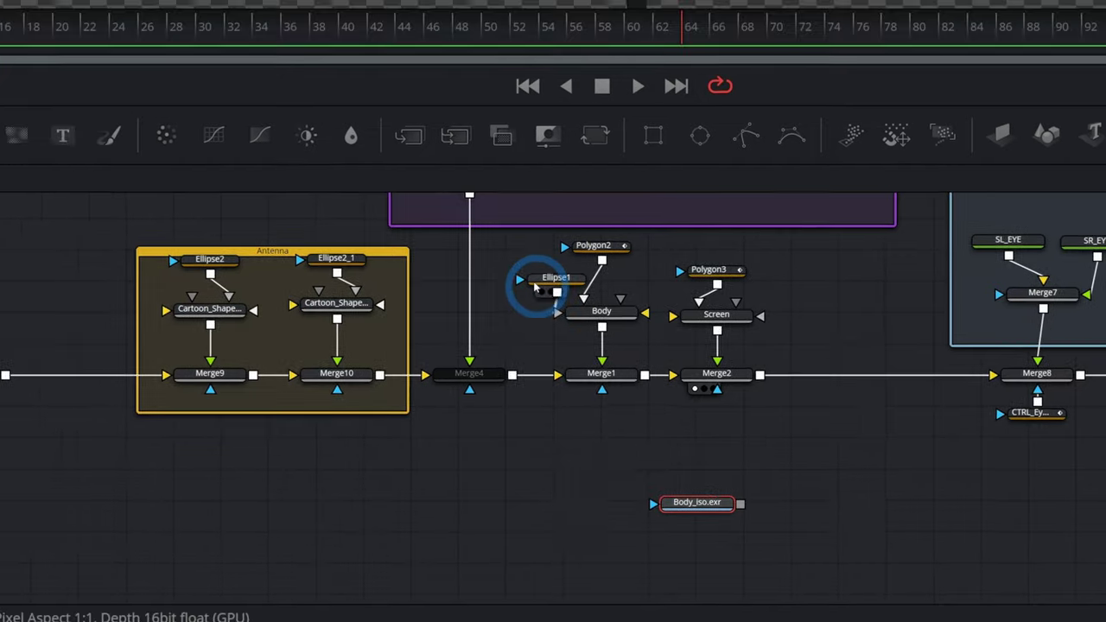
- Merge Body_iso.exr over SR_ARM_CTRL with a new Merge node and feed its output into Merge8's background input
click(409, 136)
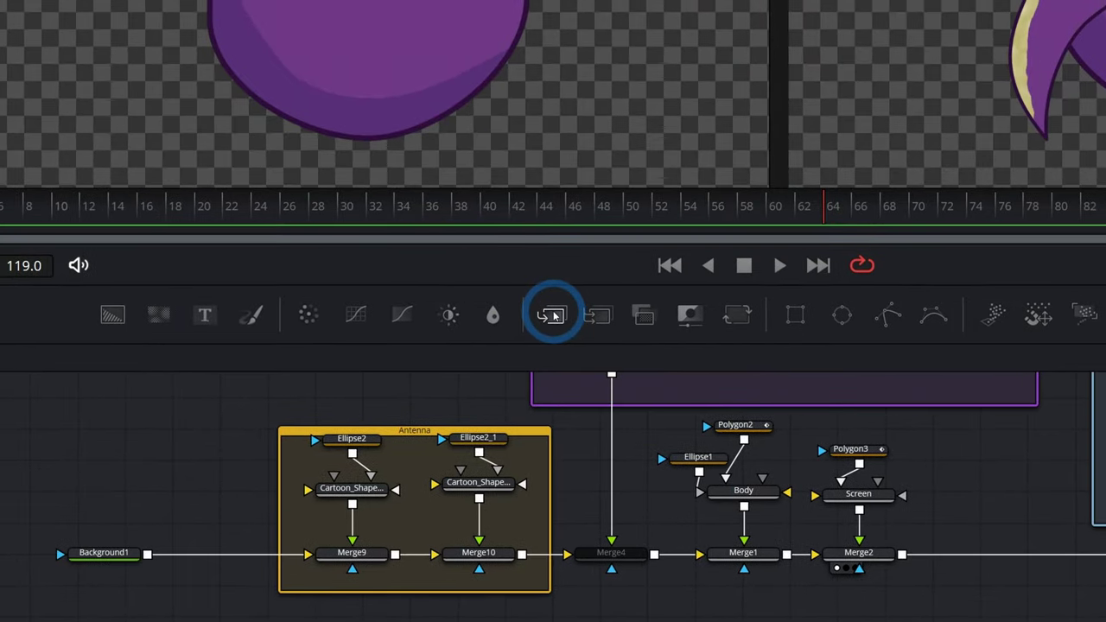
drag(555, 316, 737, 506)
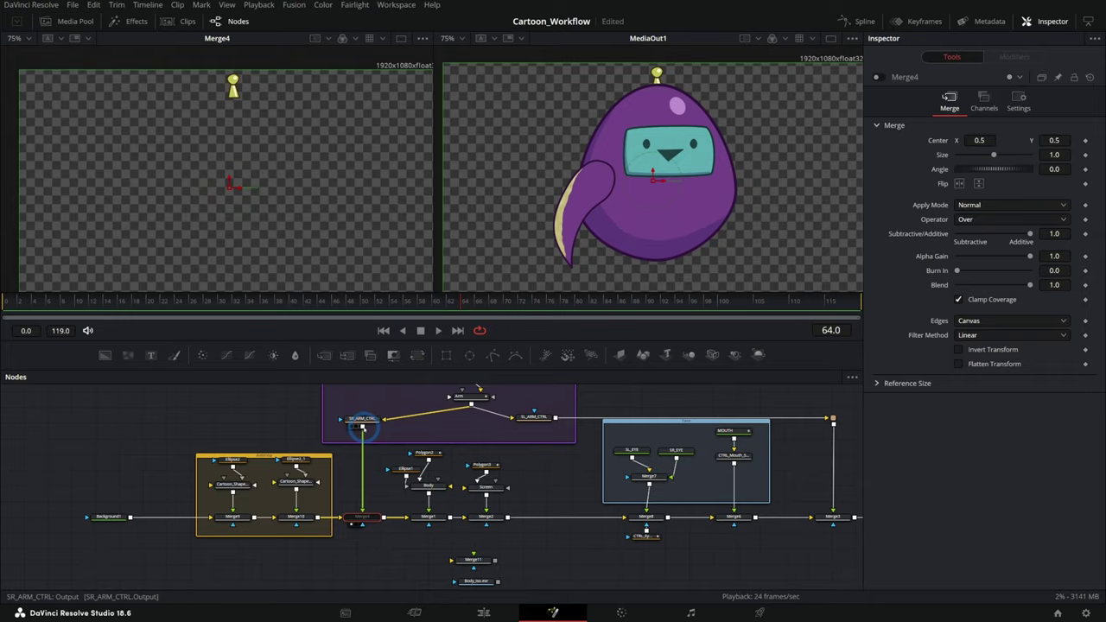
drag(362, 427, 471, 556)
drag(555, 490, 557, 491)
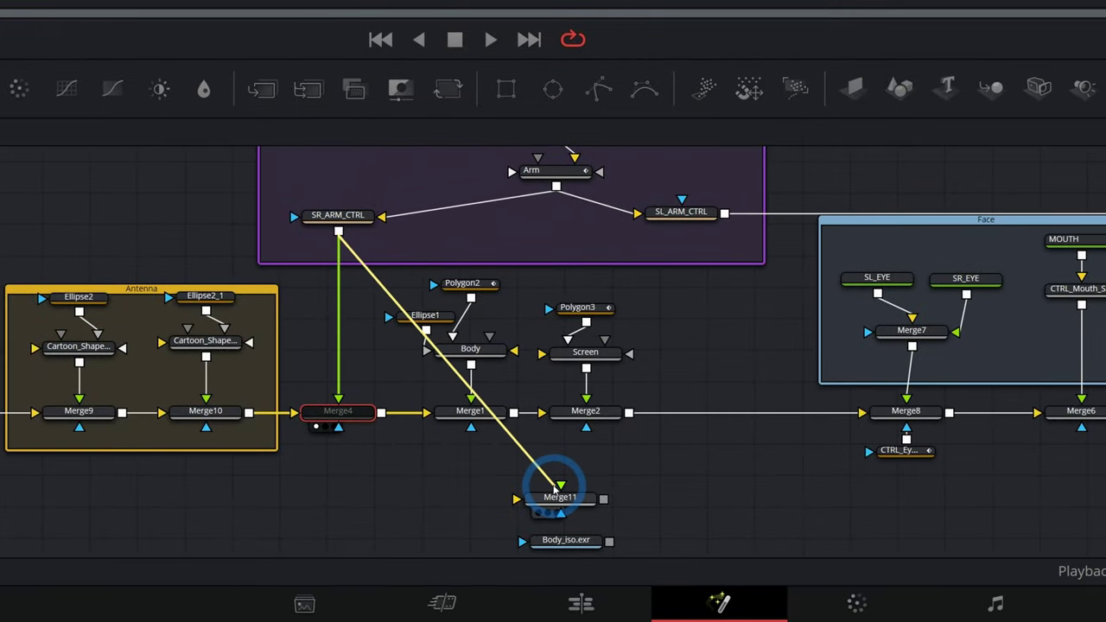
drag(566, 540, 550, 503)
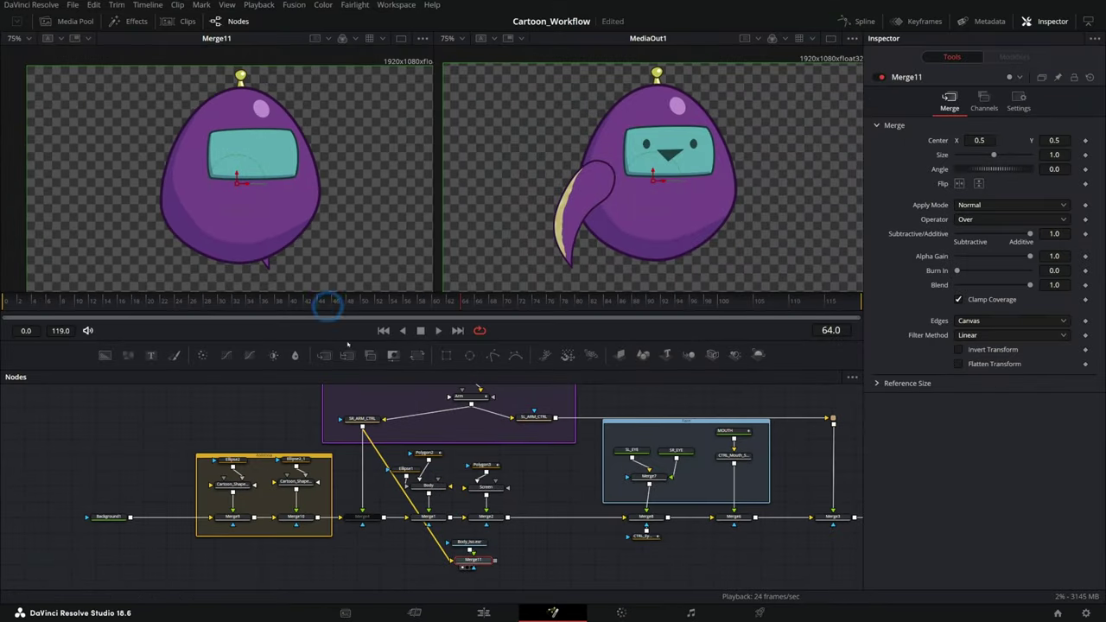
mouse_move(431, 531)
mouse_down()
mouse_move(520, 581)
mouse_move(510, 566)
mouse_move(624, 524)
mouse_up()
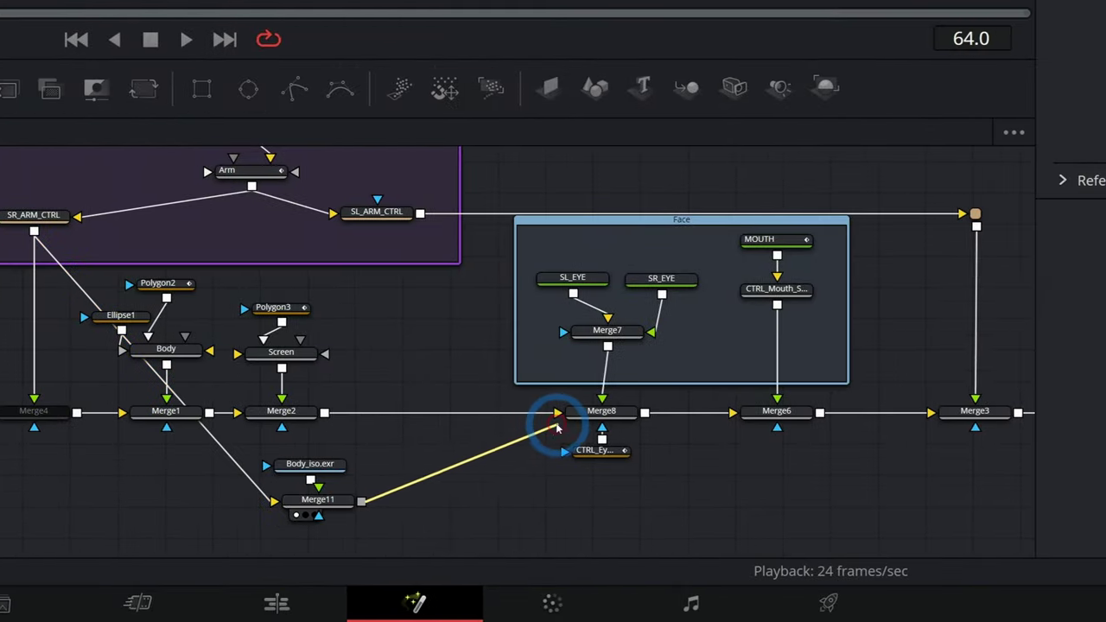
- Connect Merge11's output to Merge8's background input and move Merge11 with the Body_iso.exr loader up beside Merge8
drag(557, 425, 556, 416)
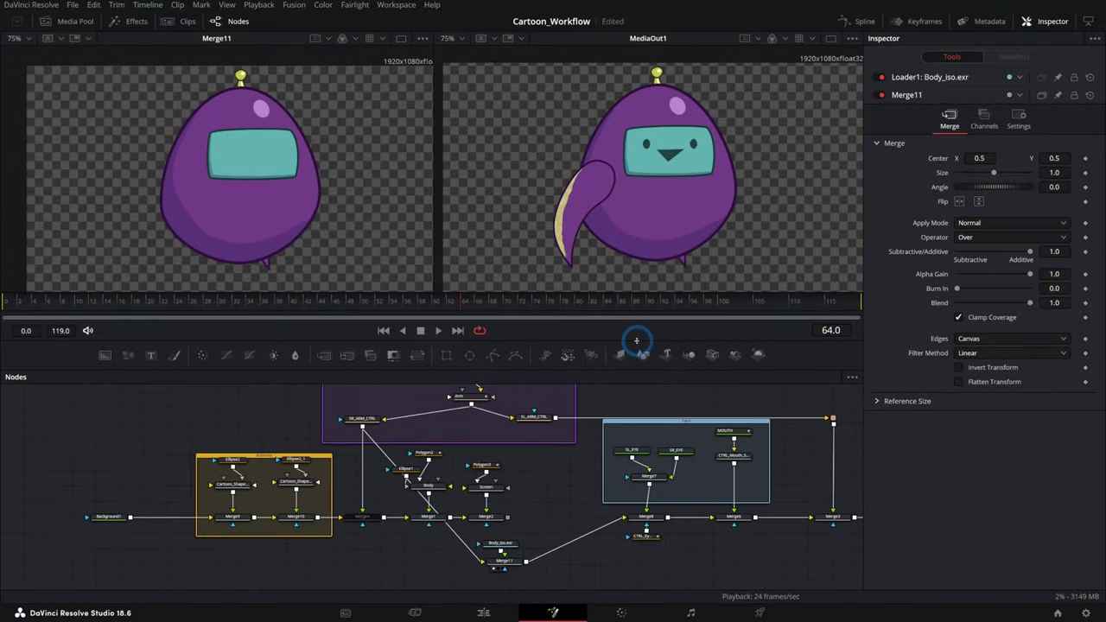
click(504, 561)
click(878, 77)
click(878, 77)
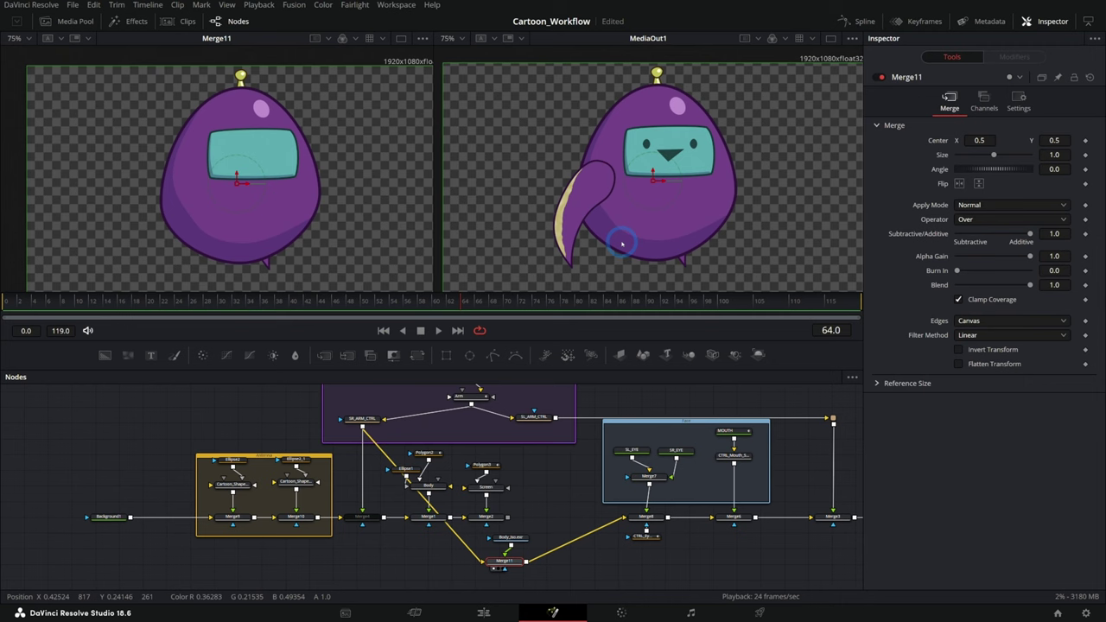
drag(542, 578, 491, 520)
drag(506, 563, 570, 503)
click(571, 503)
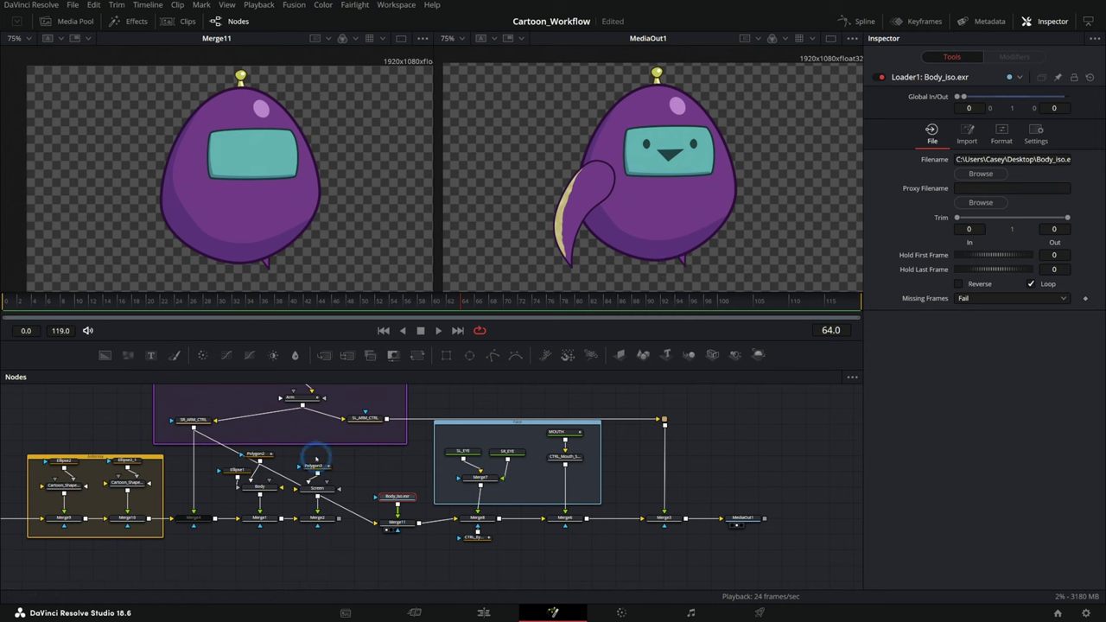
- View SR_ARM_CTRL by itself and add a Crop node fed by its output
drag(318, 459, 556, 508)
click(423, 470)
key(1)
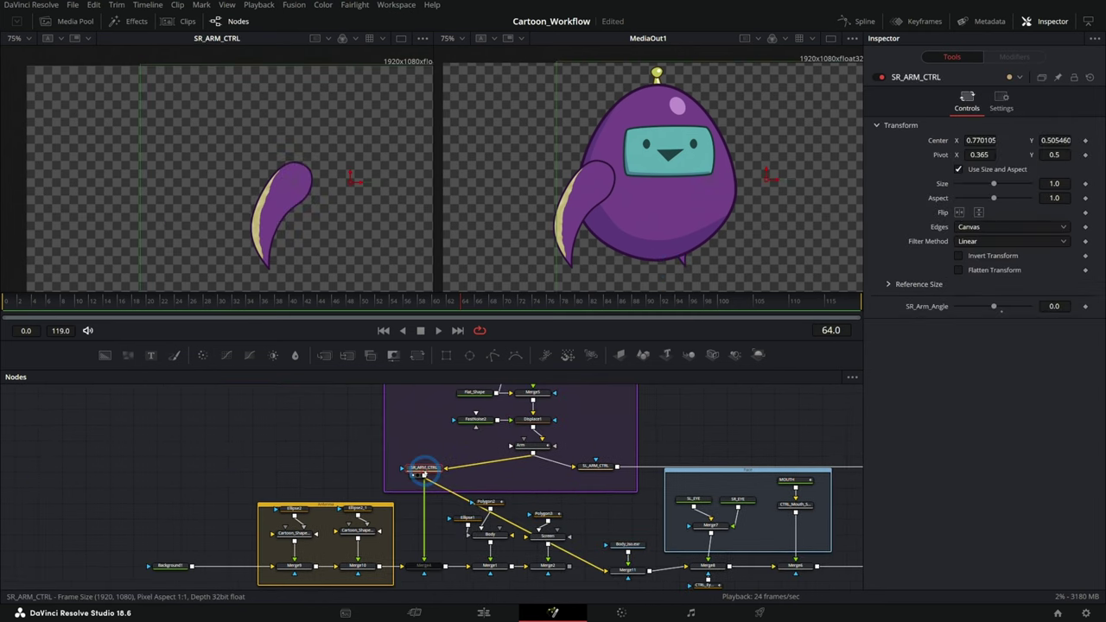
key(ctrl+1)
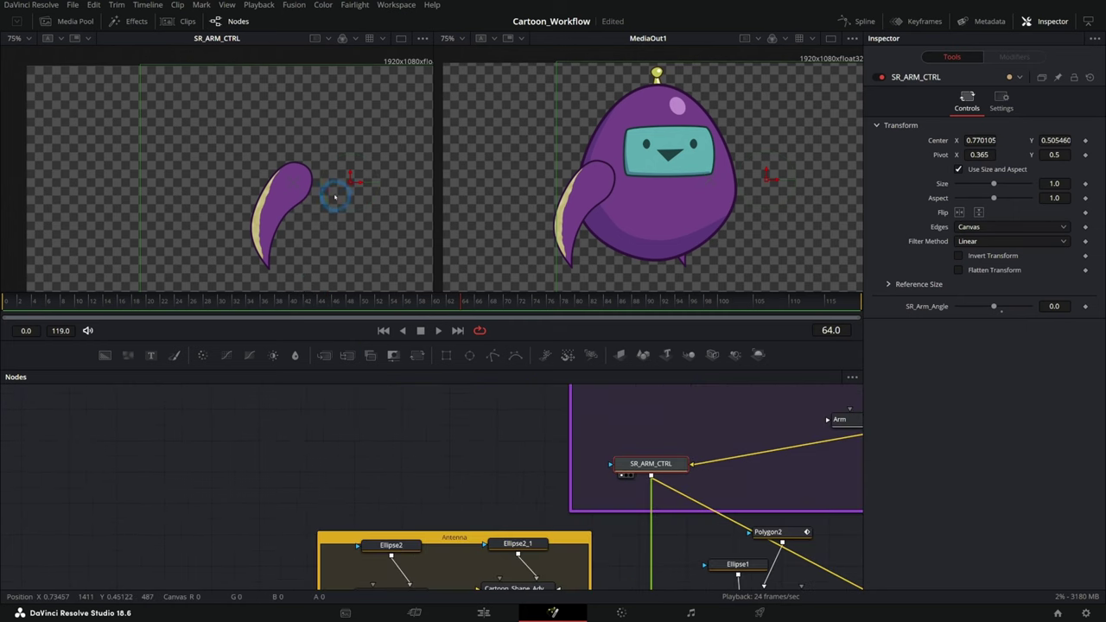
click(510, 461)
key(shift+space)
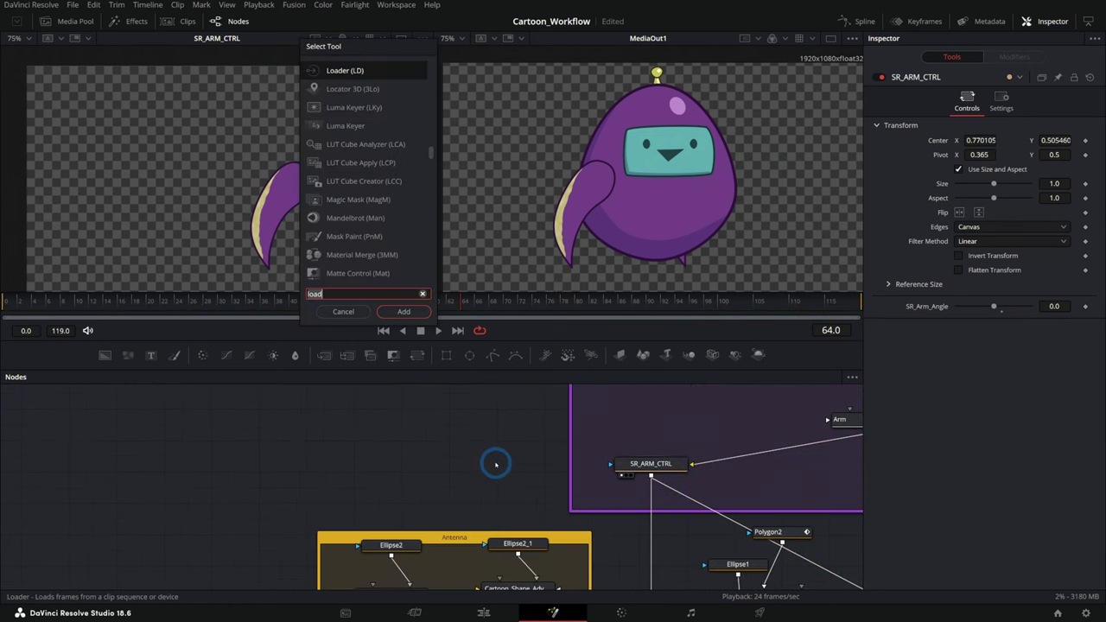
text(crop)
key(Return)
drag(650, 478, 471, 464)
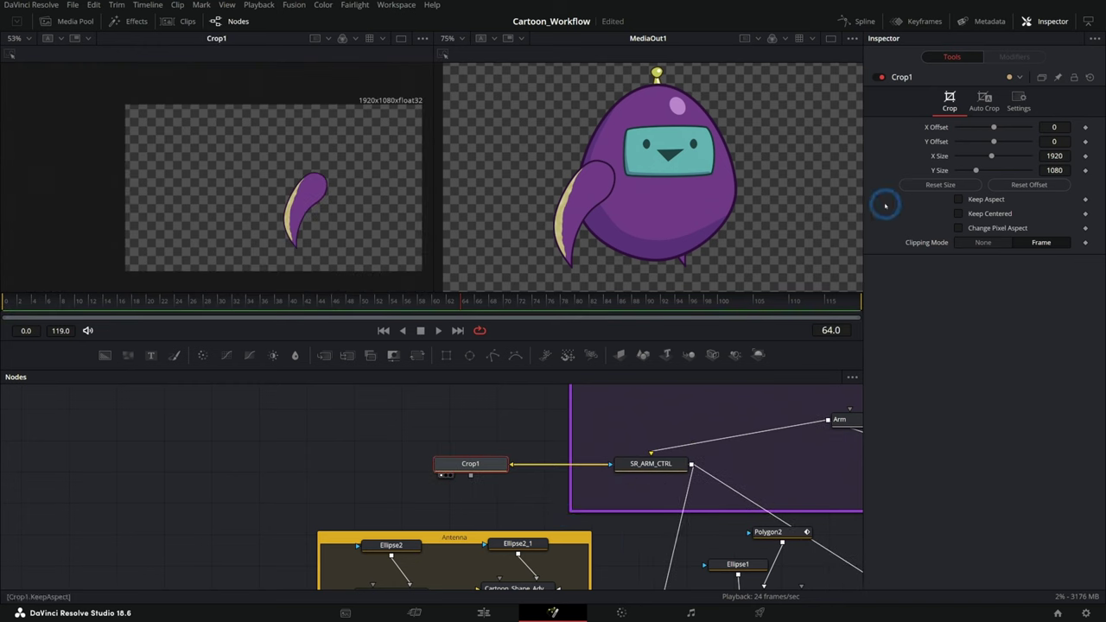
- Crop the canvas tightly around the flipper with offset X 1000, Y 110 and size X 332, Y 549
scroll(329, 206, up, 2)
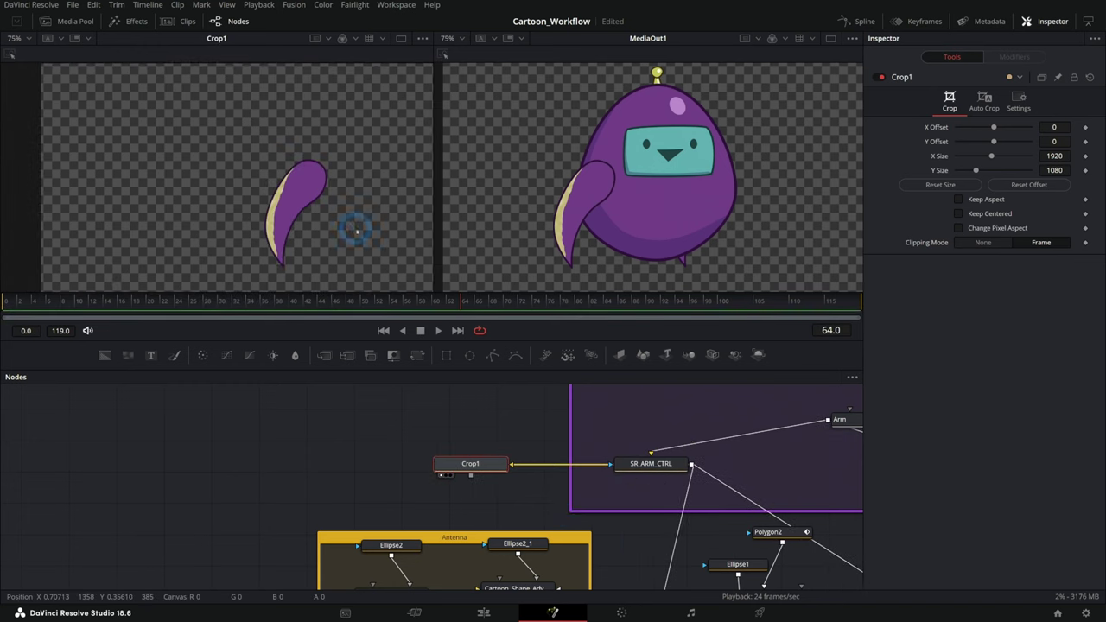
drag(357, 231, 303, 222)
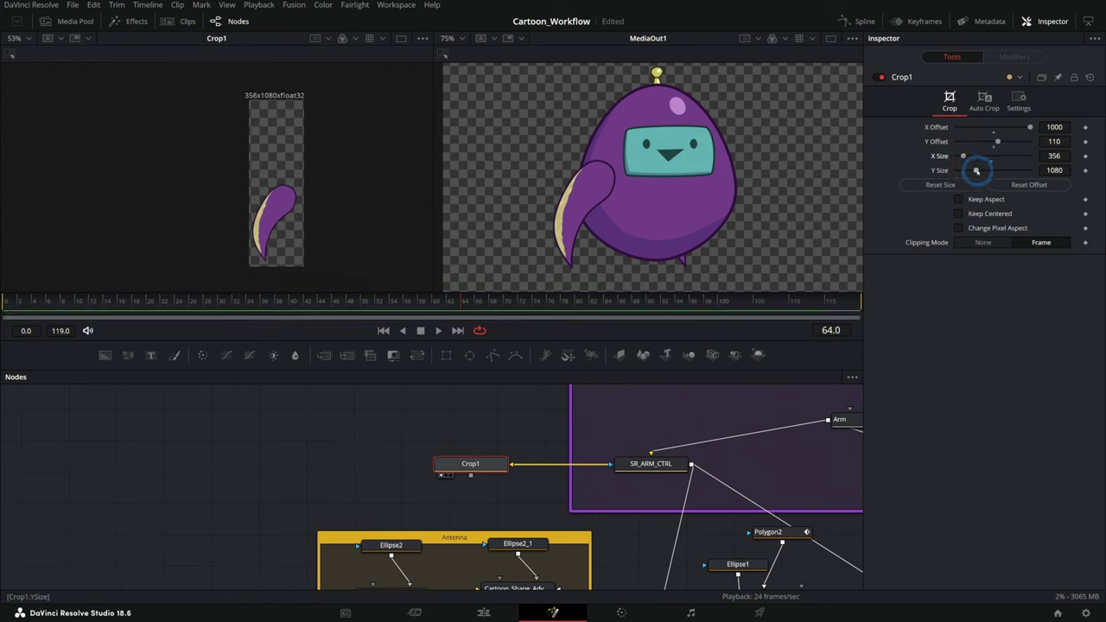
drag(977, 171, 967, 171)
click(280, 184)
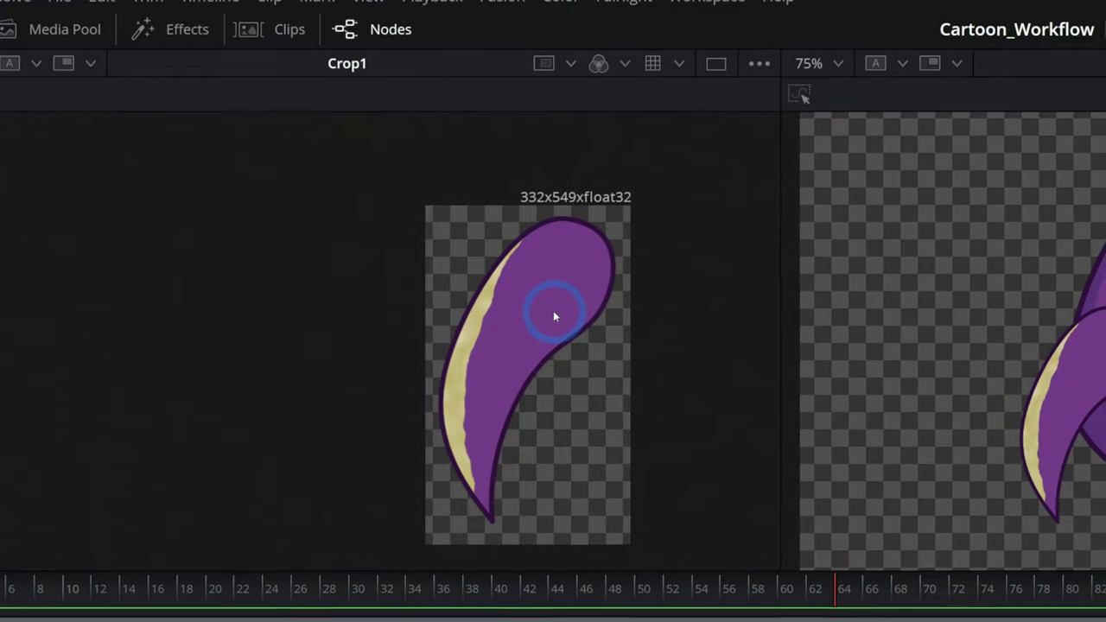
- Save the cropped flipper image to the Desktop as Flipper.exr in OpenEXR format
right_click(319, 164)
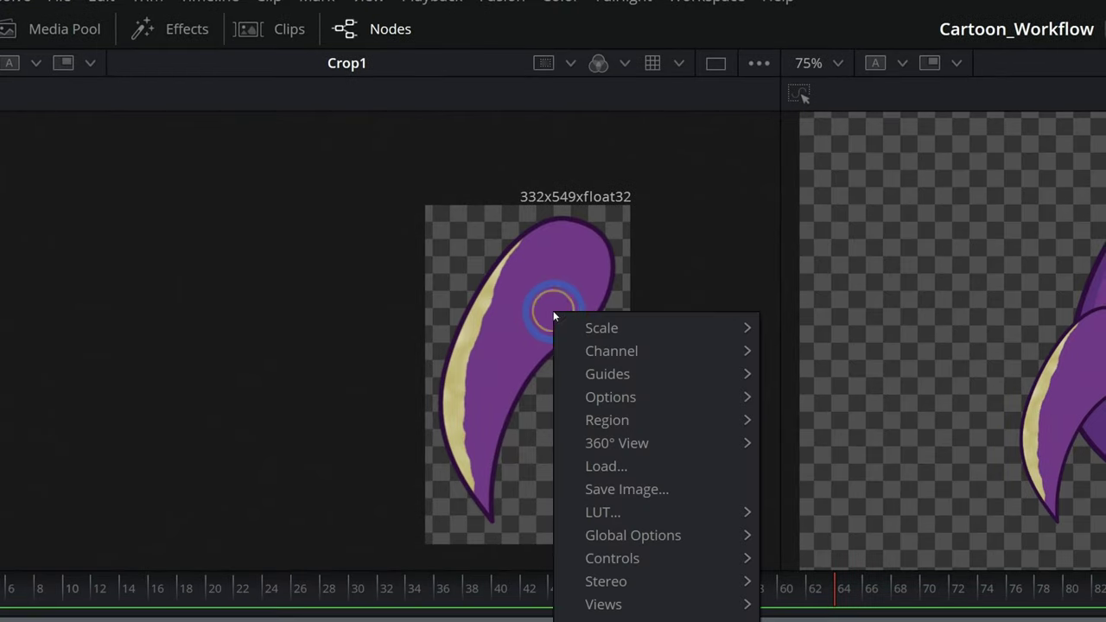
click(620, 478)
click(148, 285)
click(148, 314)
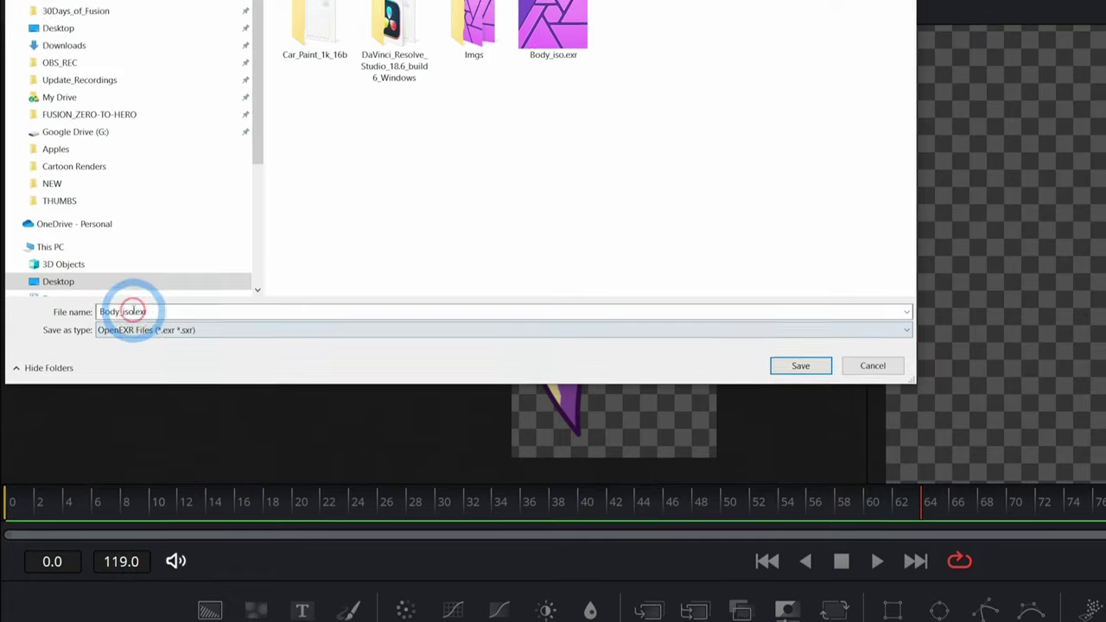
double_click(133, 310)
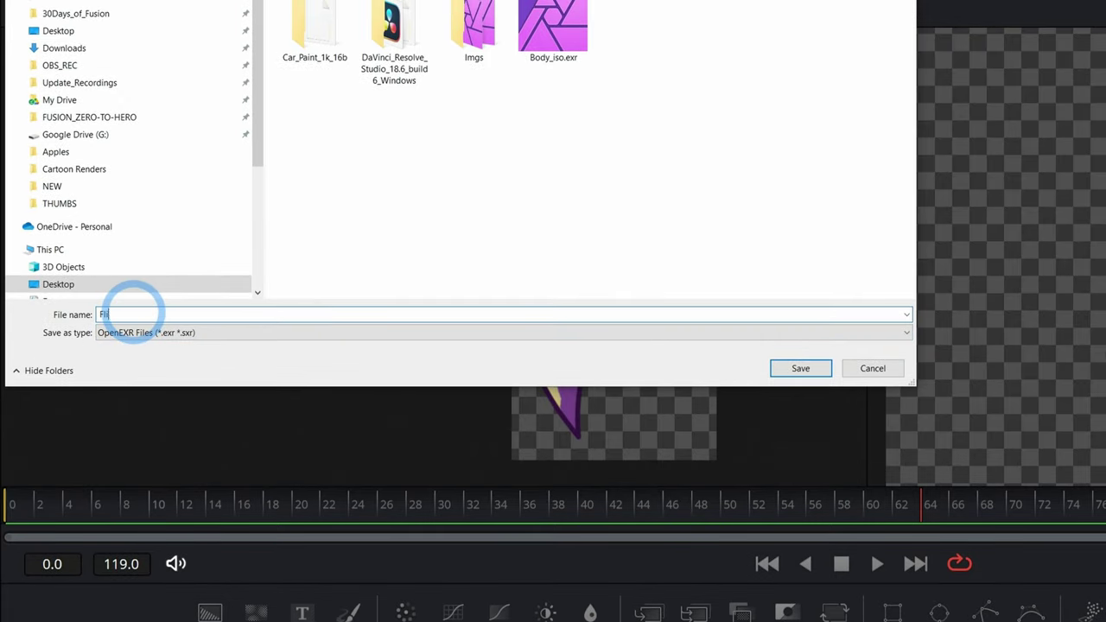
- Add a Loader node in the empty area below Merge2 and load Flipper.exr from the Desktop into it
drag(661, 502, 563, 514)
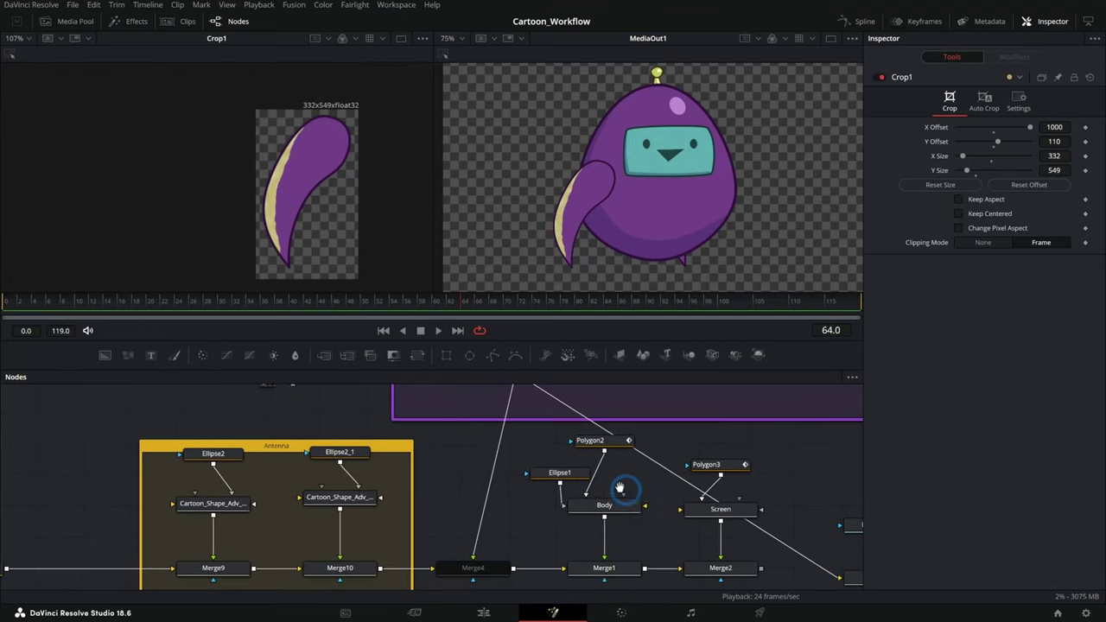
drag(603, 550, 576, 473)
key(shift+space)
text(loader)
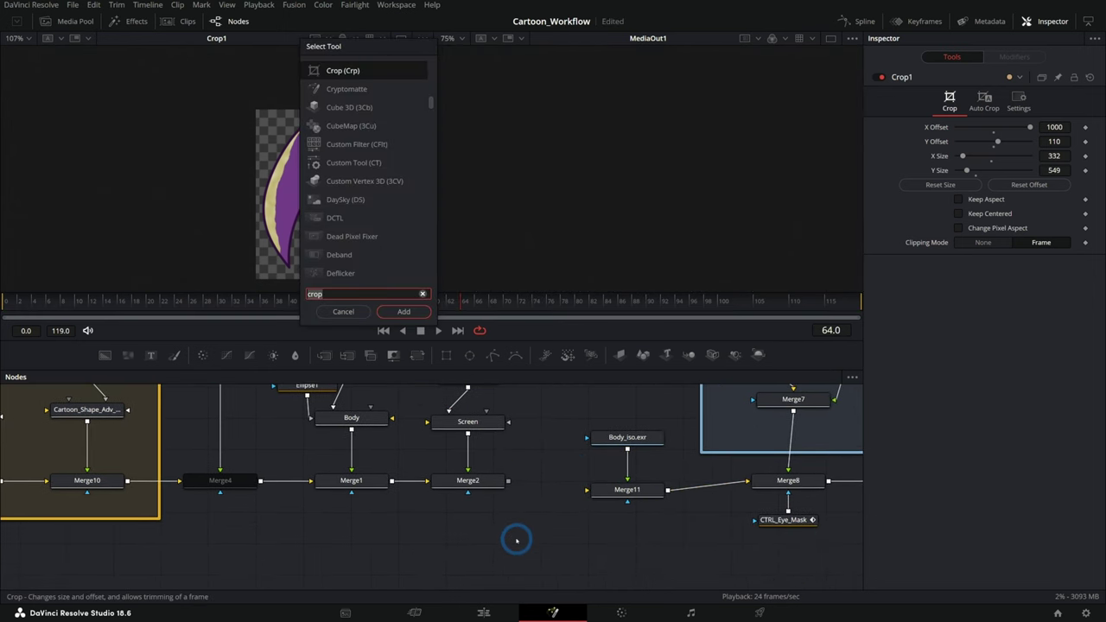
key(Return)
click(402, 234)
- Try Flipper.exr as Merge11's background, and add a Background node with alpha 0.0 near it instead
drag(557, 538, 636, 521)
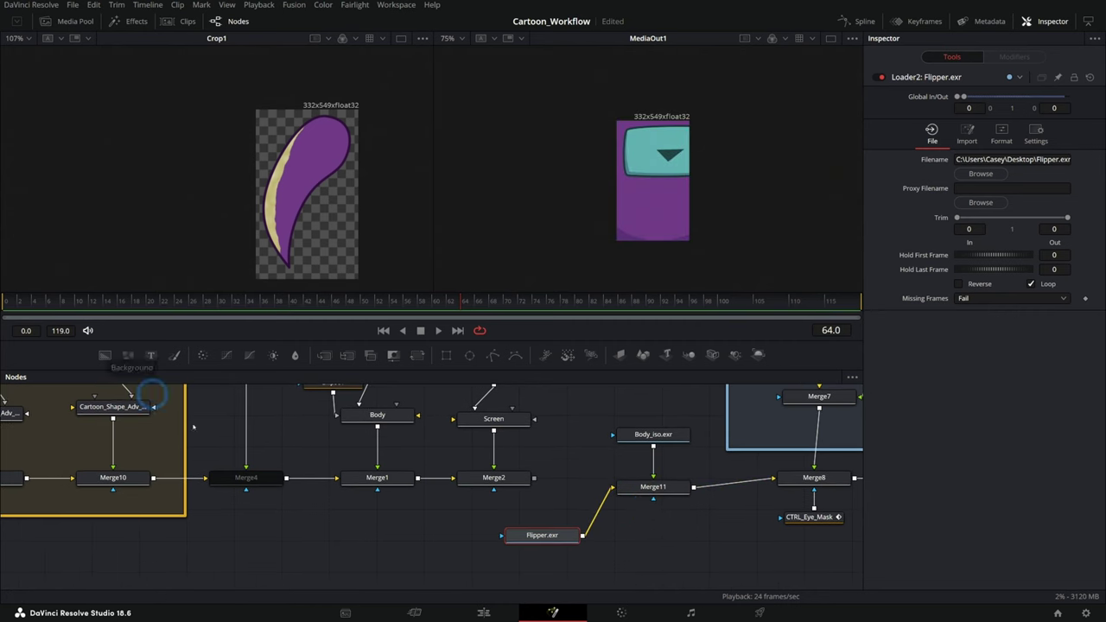
drag(272, 537, 288, 531)
drag(106, 355, 543, 506)
drag(610, 517, 620, 524)
click(630, 506)
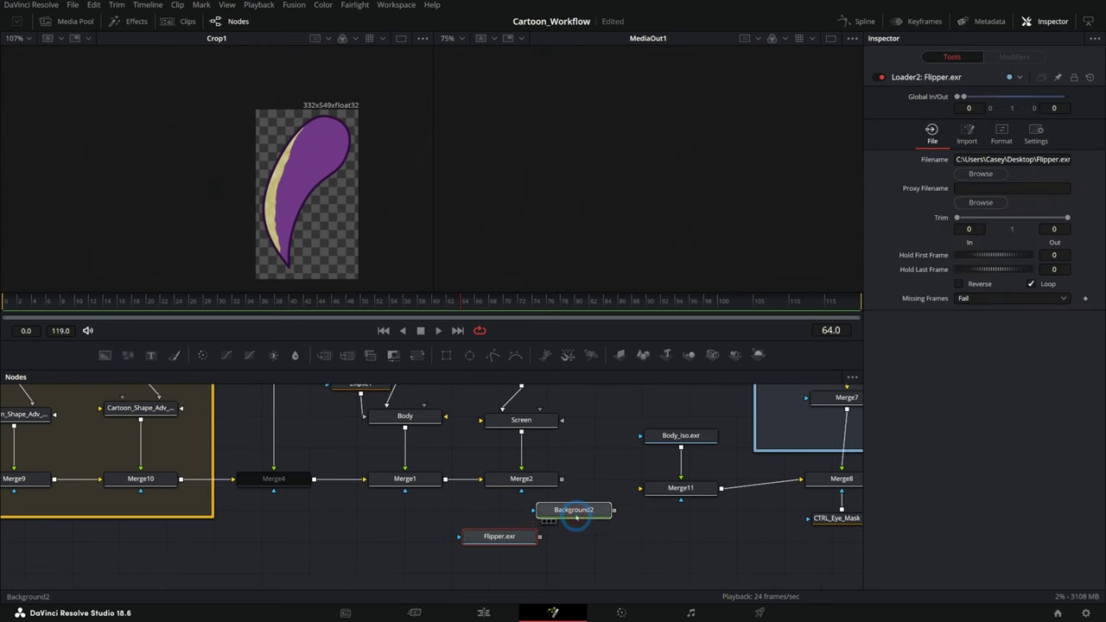
click(578, 518)
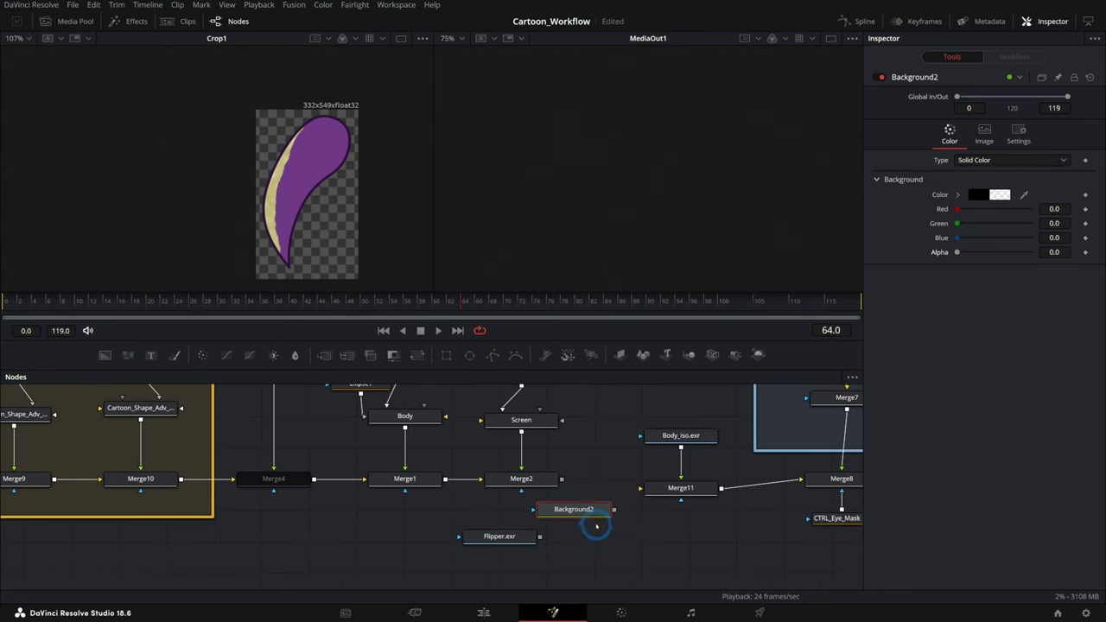
- Merge Flipper.exr over Background2 with a new Merge node and feed the result into Merge11's background input
drag(593, 514, 630, 474)
drag(413, 458, 414, 530)
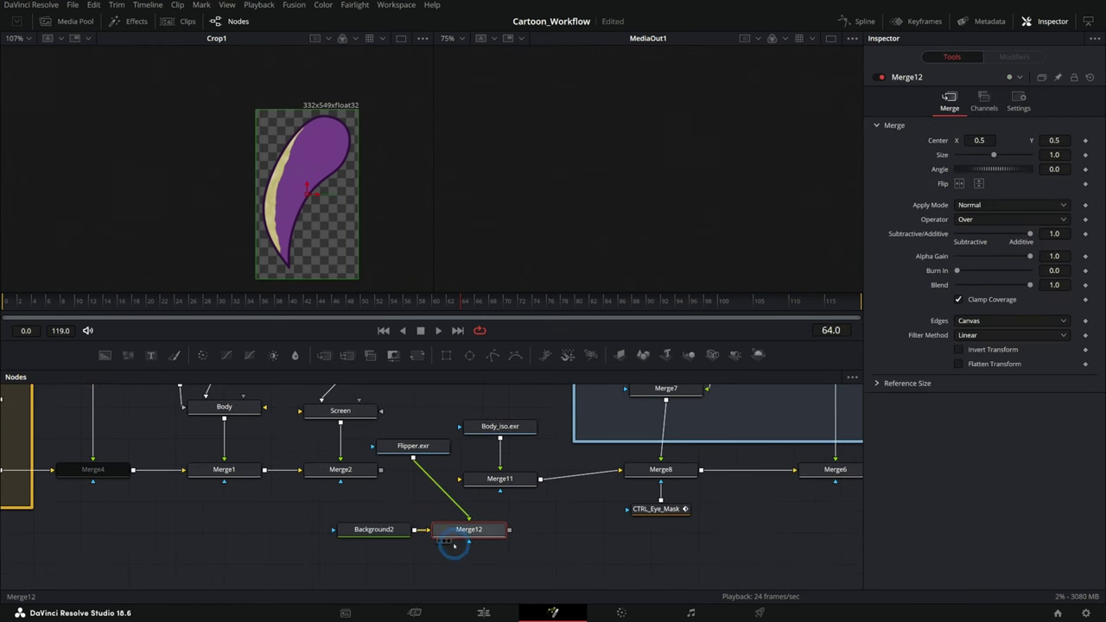
drag(509, 534, 475, 481)
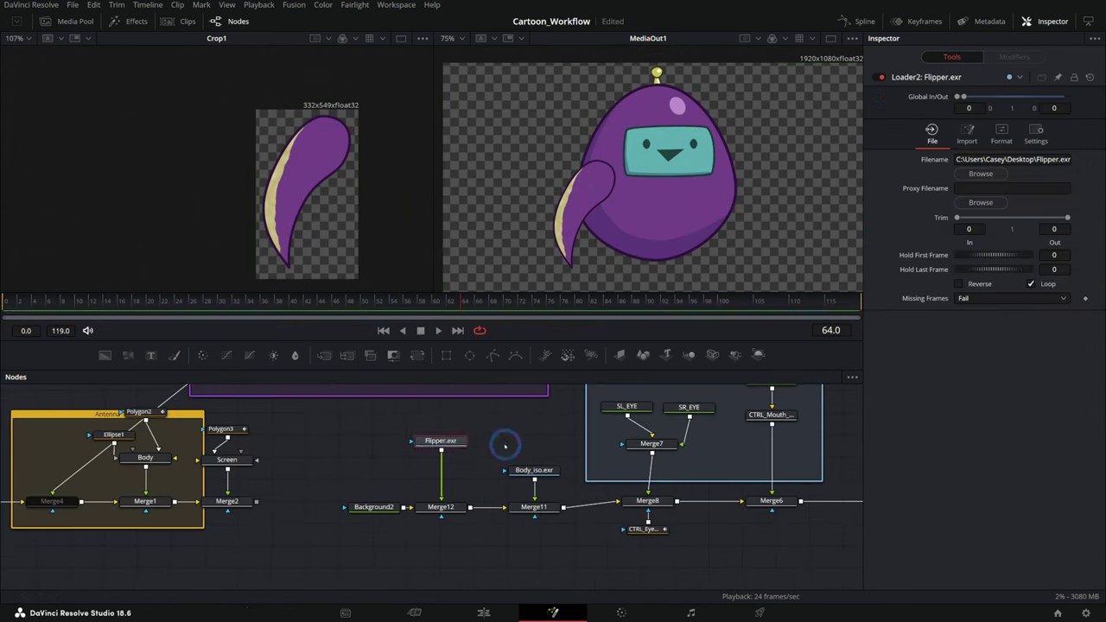
- Insert a Transform node after Flipper.exr and place its pivot near the flipper's rounded upper end, at about X 0.69, Y 0.82
click(455, 447)
key(shift+space)
text(xf)
key(Return)
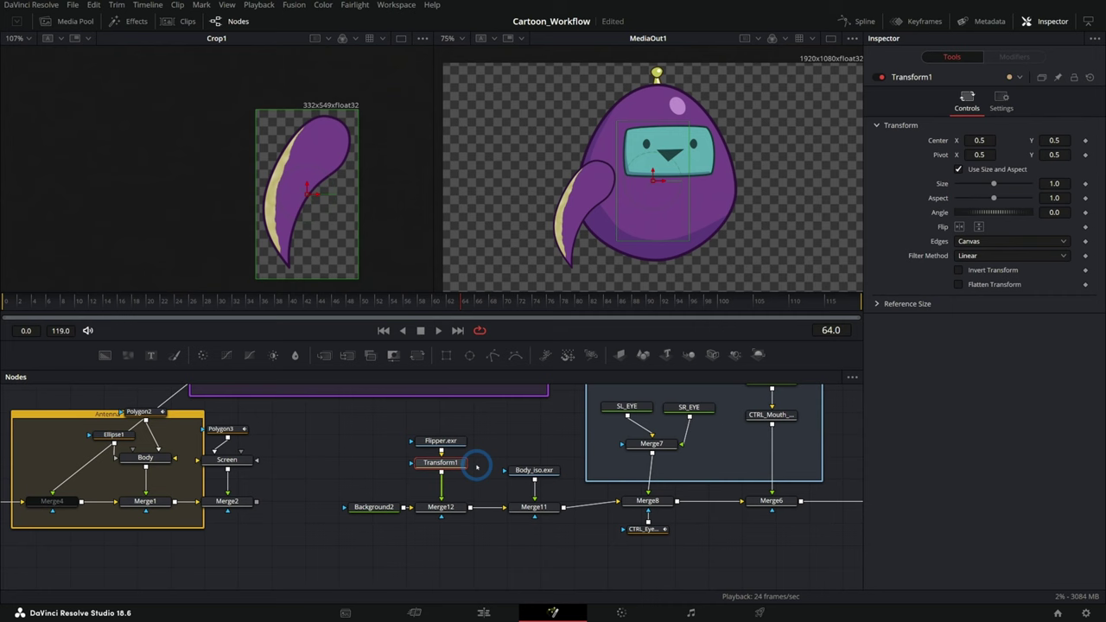
key(1)
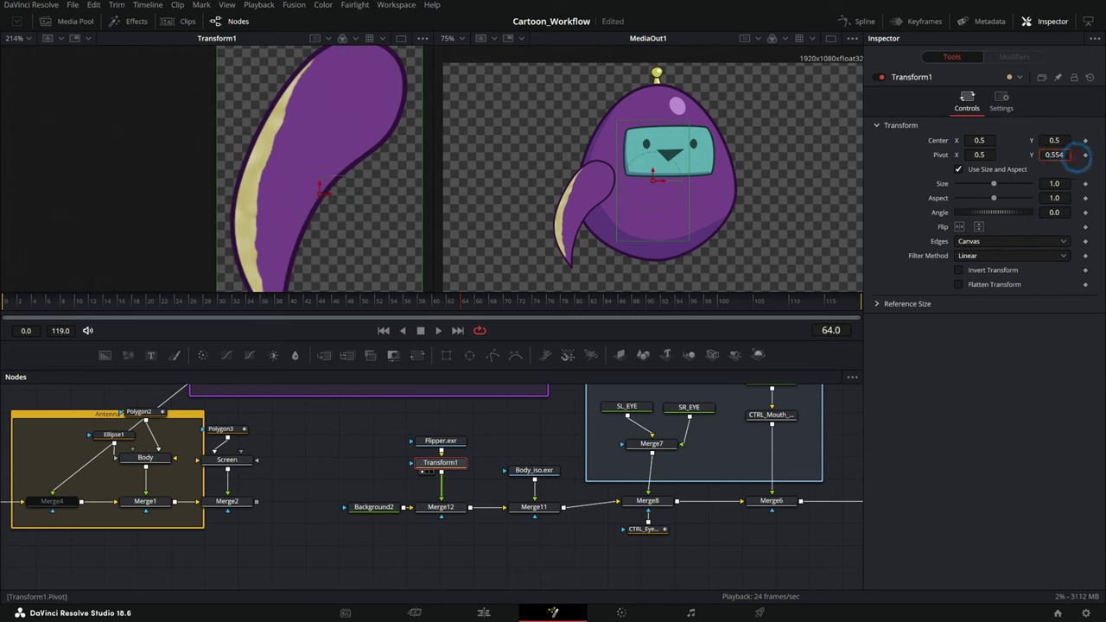
drag(1077, 157, 1086, 157)
drag(326, 160, 352, 87)
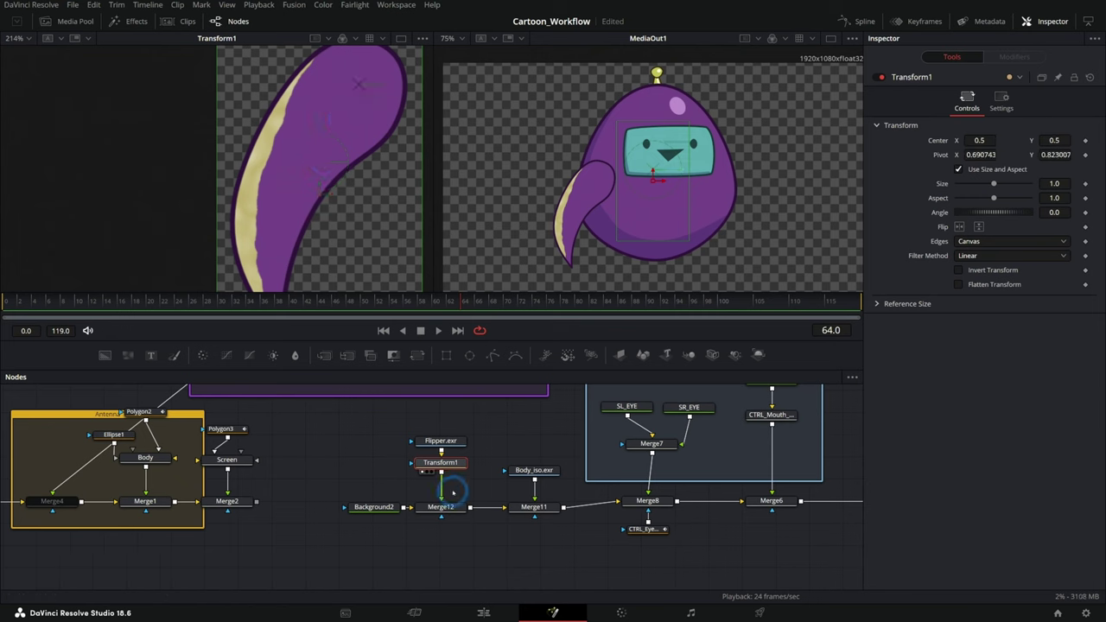
- Position the Transform1 flipper behind the body at about Center X 1.13, Y 0.21 and rotate it to 151.3 degrees
mouse_move(1016, 213)
mouse_down()
mouse_move(1000, 201)
mouse_move(1050, 210)
mouse_move(1020, 224)
mouse_up()
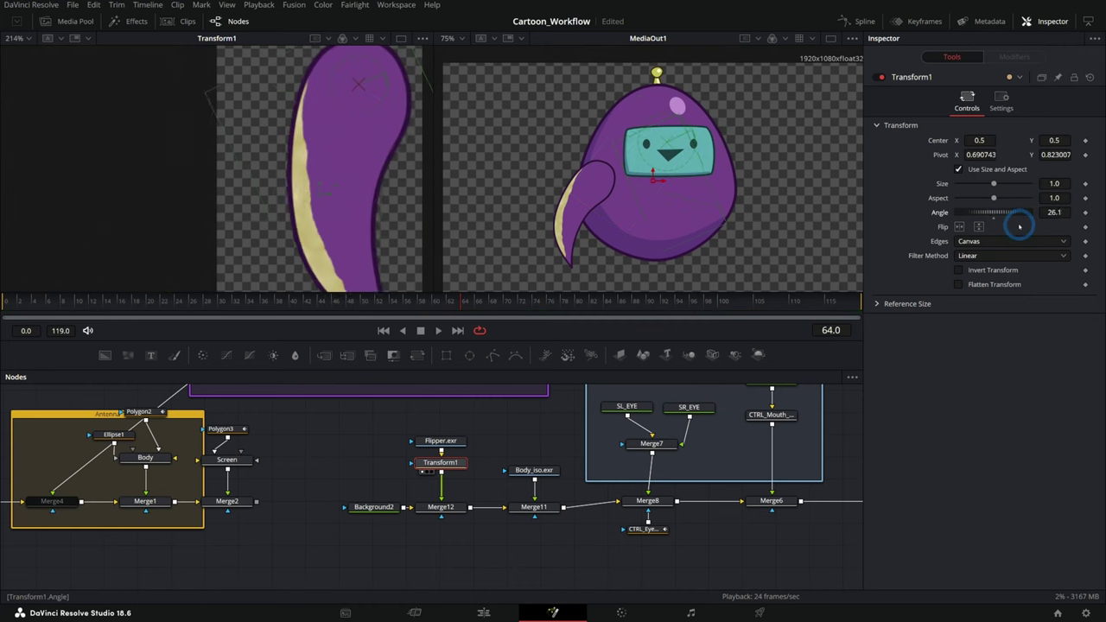
drag(654, 181, 698, 216)
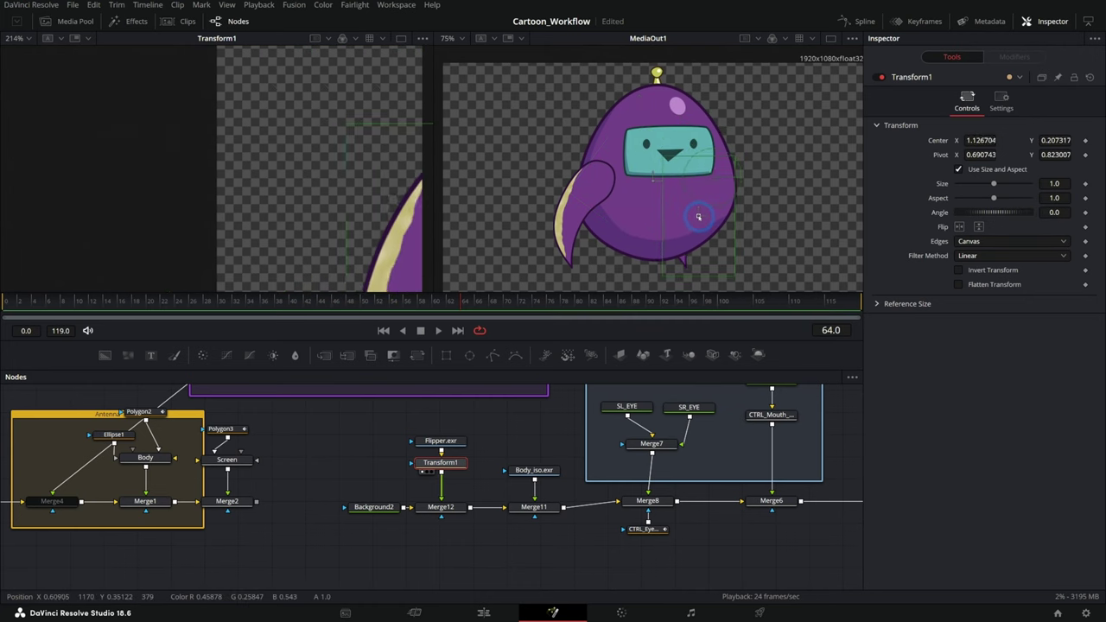
drag(983, 215, 1017, 211)
- Disconnect the old arm from Merge3 and feed Flipper.exr through a new Transform node into Merge3's foreground
scroll(640, 424, right, 3)
scroll(338, 467, up, 3)
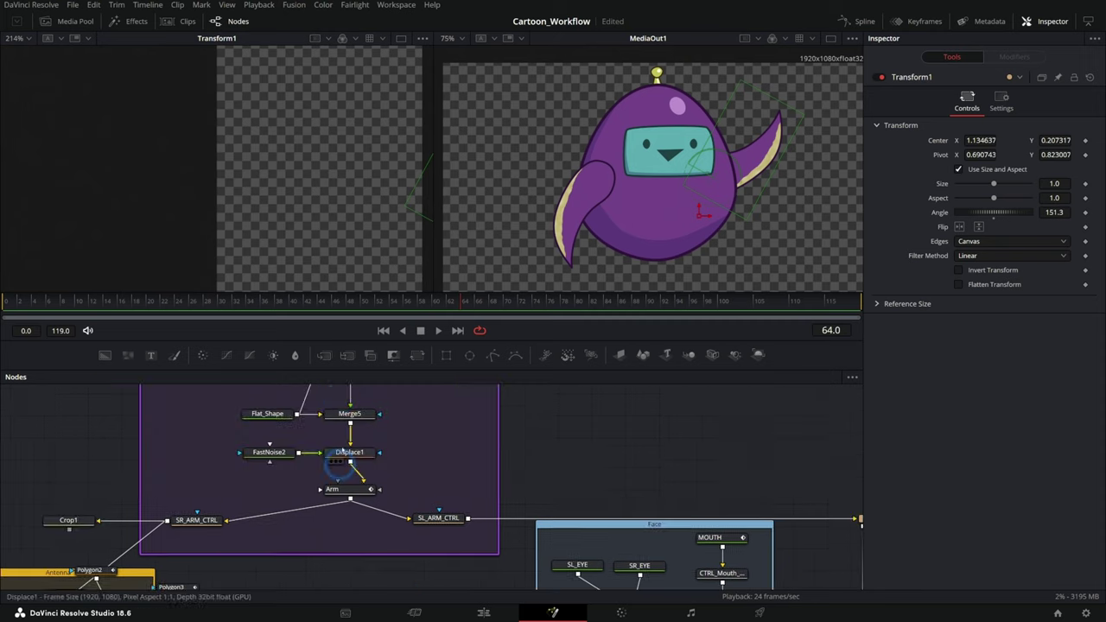
scroll(701, 511, down, 3)
click(348, 490)
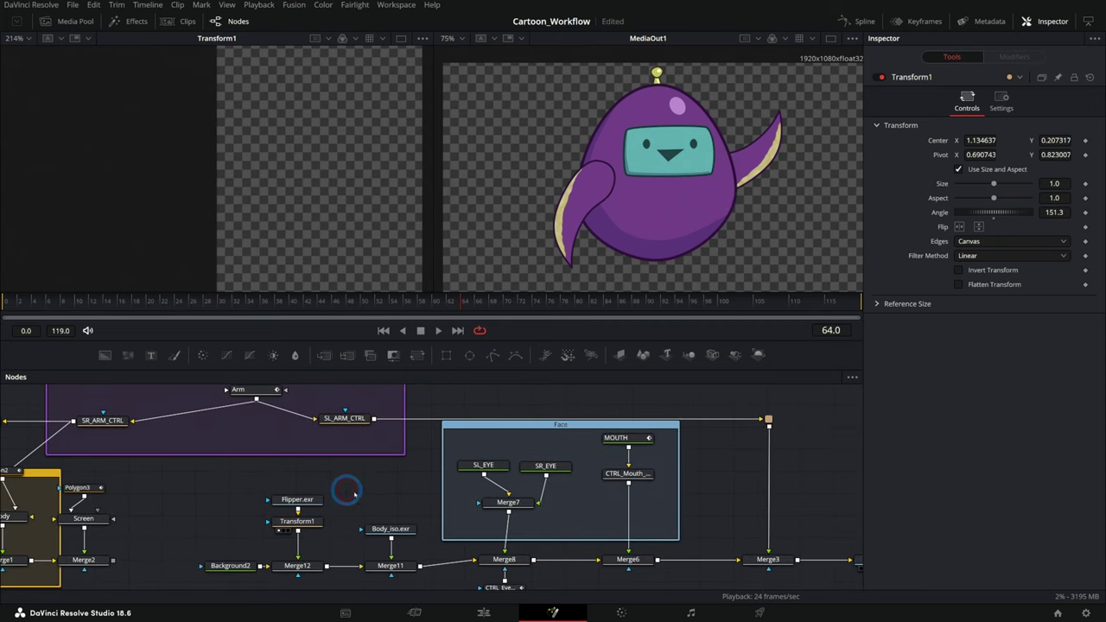
drag(768, 521, 652, 528)
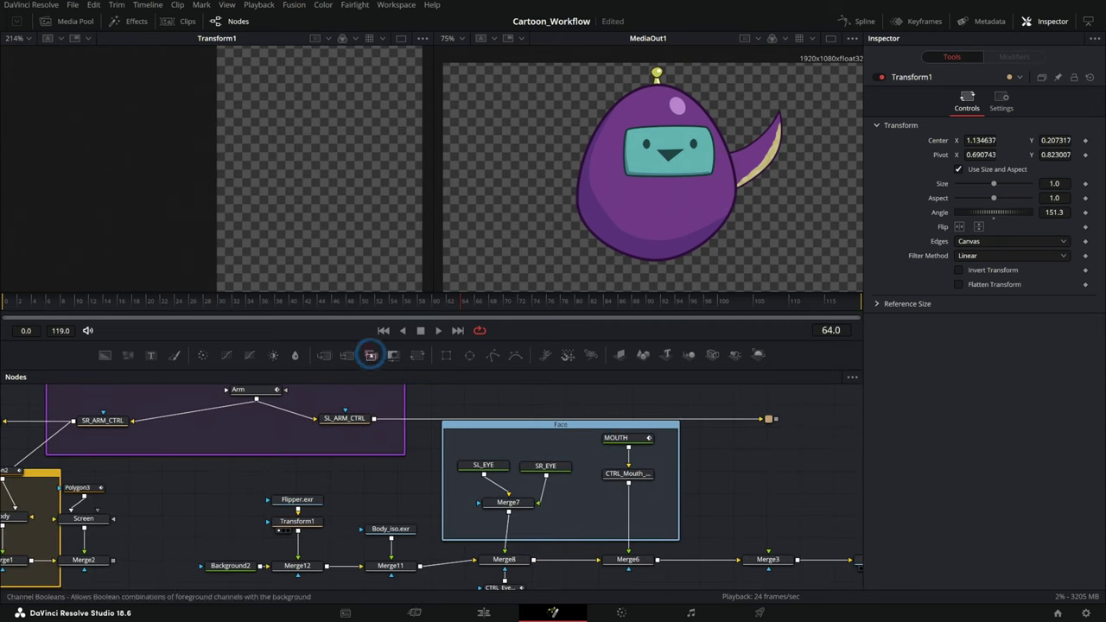
drag(418, 355, 769, 508)
drag(299, 510, 783, 561)
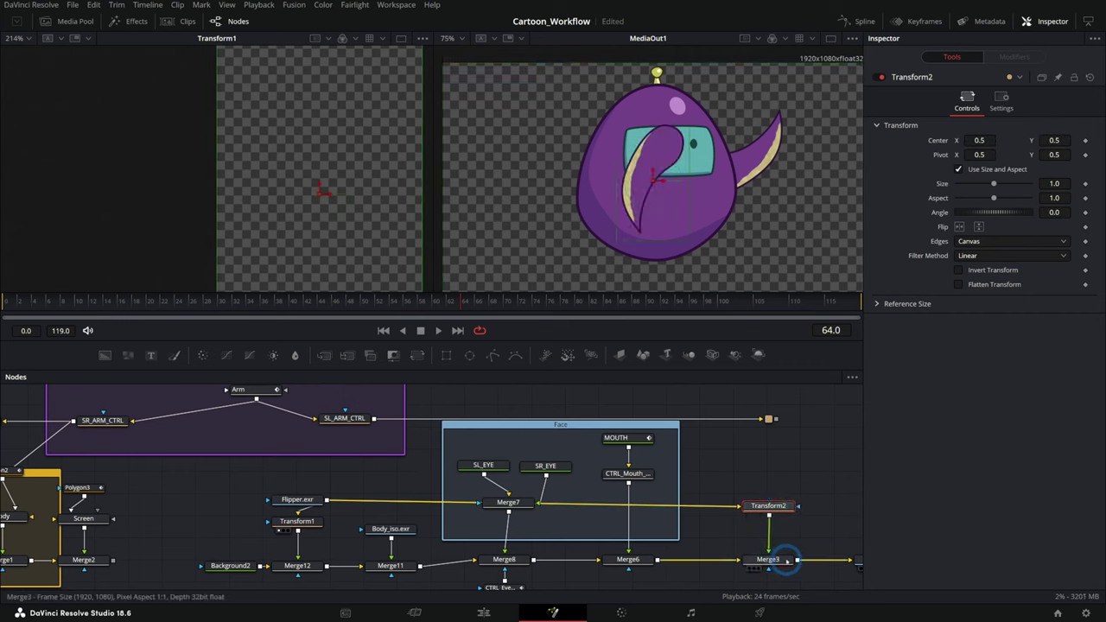
- Set Transform2's pivot to about X 0.68, Y 0.83, then move the flipper to the body's other side and rotate it slightly
drag(1050, 155, 1063, 157)
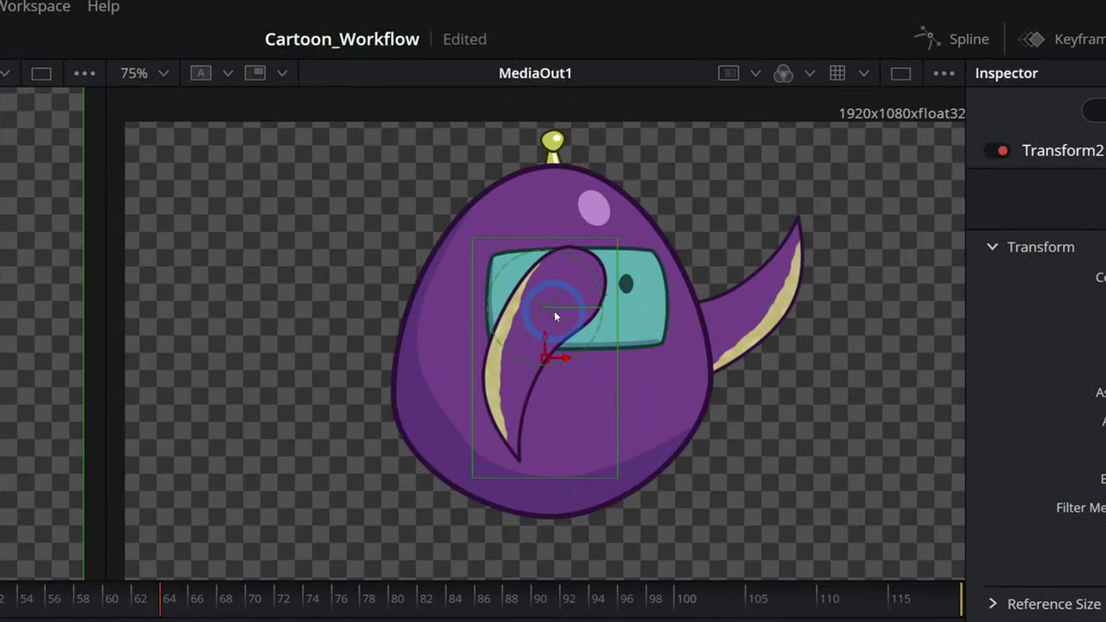
drag(655, 156, 666, 141)
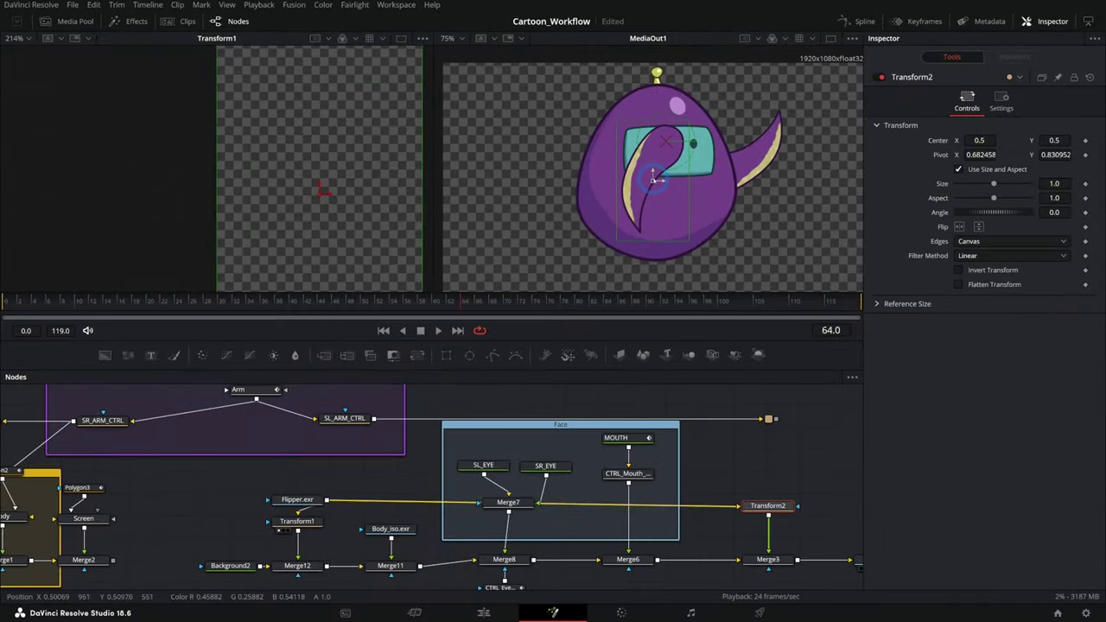
drag(526, 363, 375, 435)
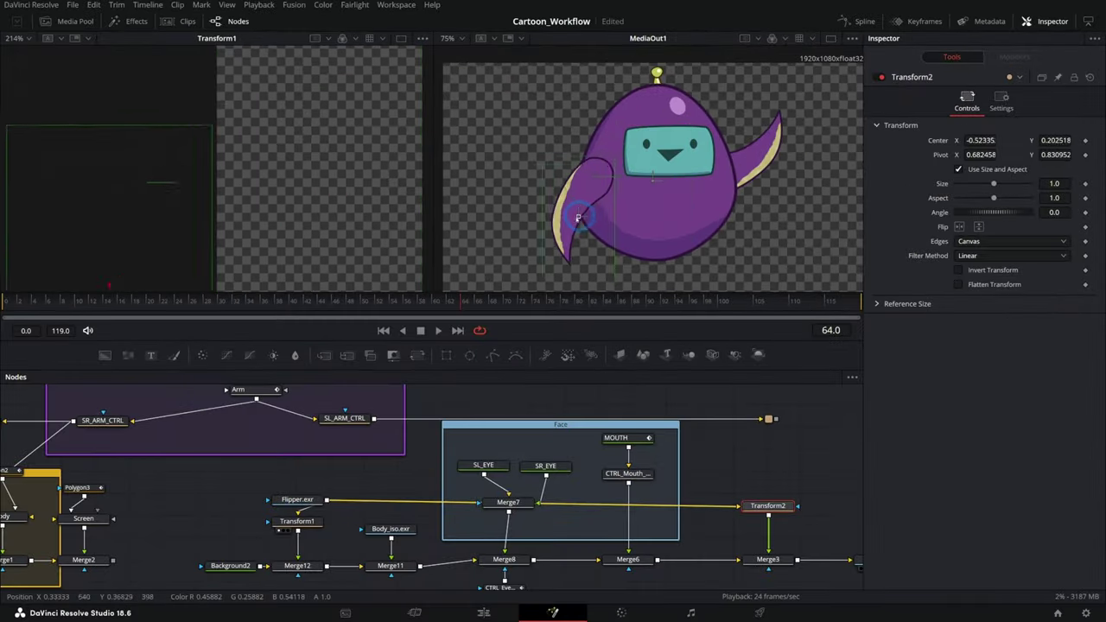
drag(577, 218, 624, 201)
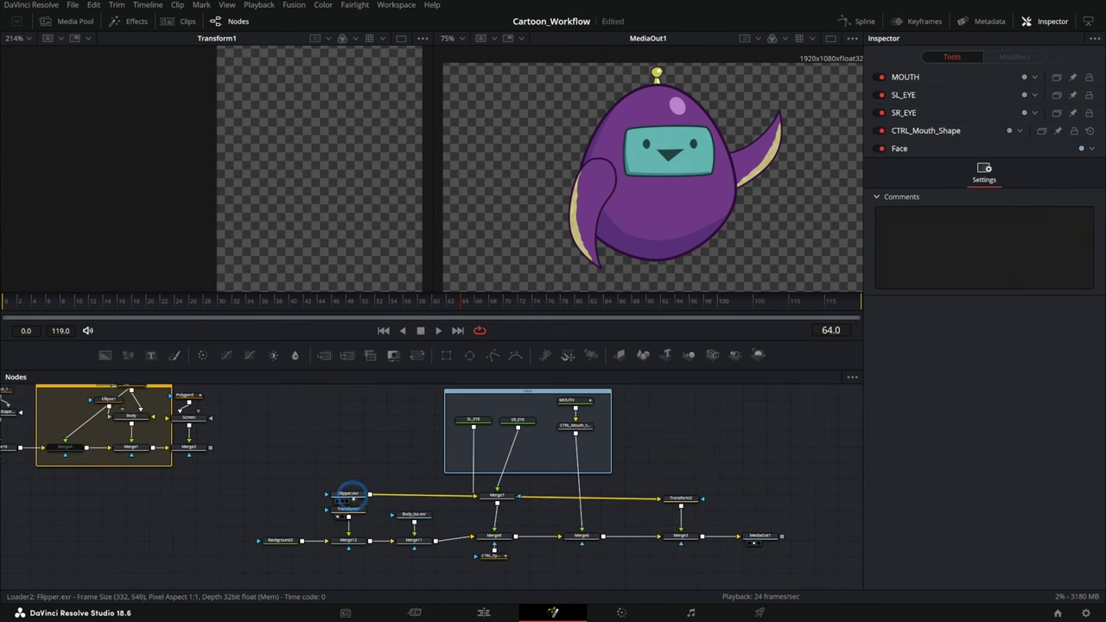
- Move Flipper.exr above the main node row with a router on its Transform2 link, and box-select the Face group nodes
drag(349, 494, 362, 462)
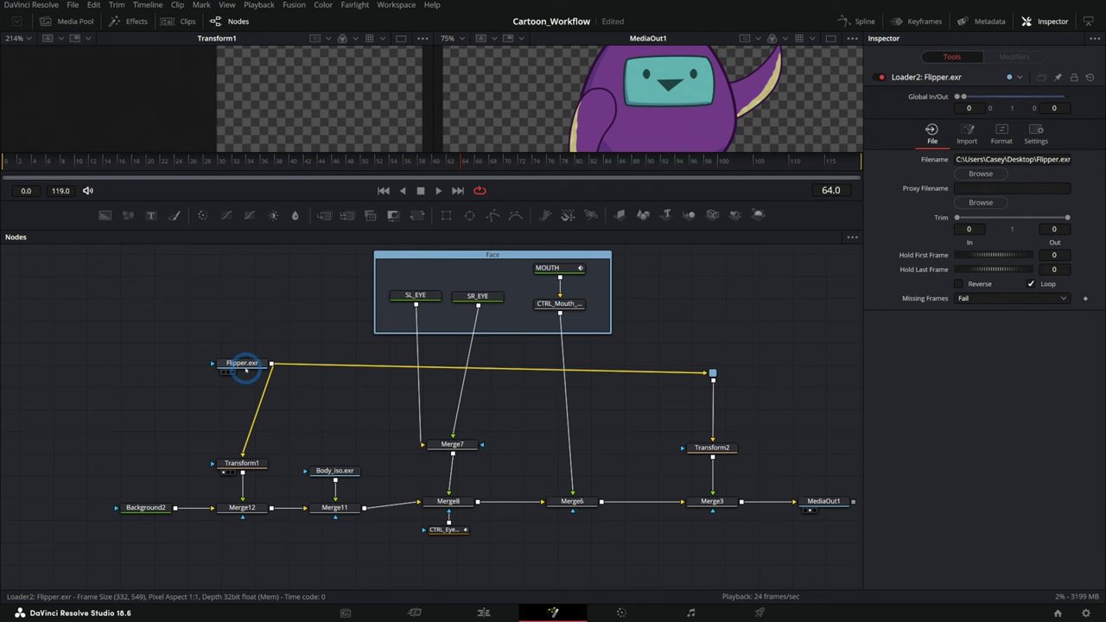
click(304, 383)
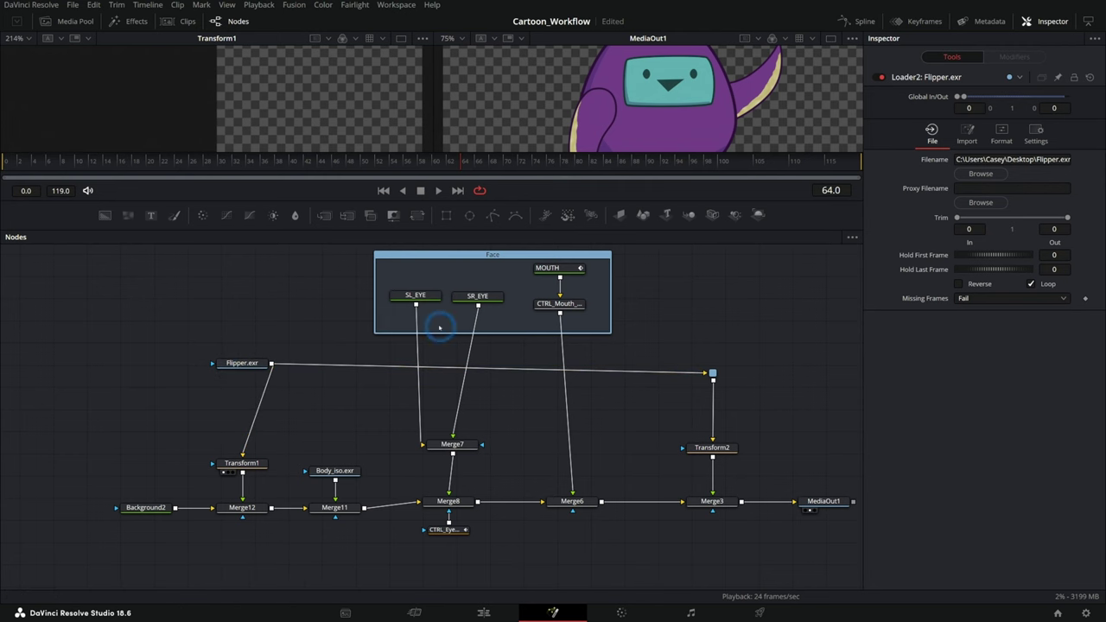
drag(348, 249, 664, 346)
click(648, 422)
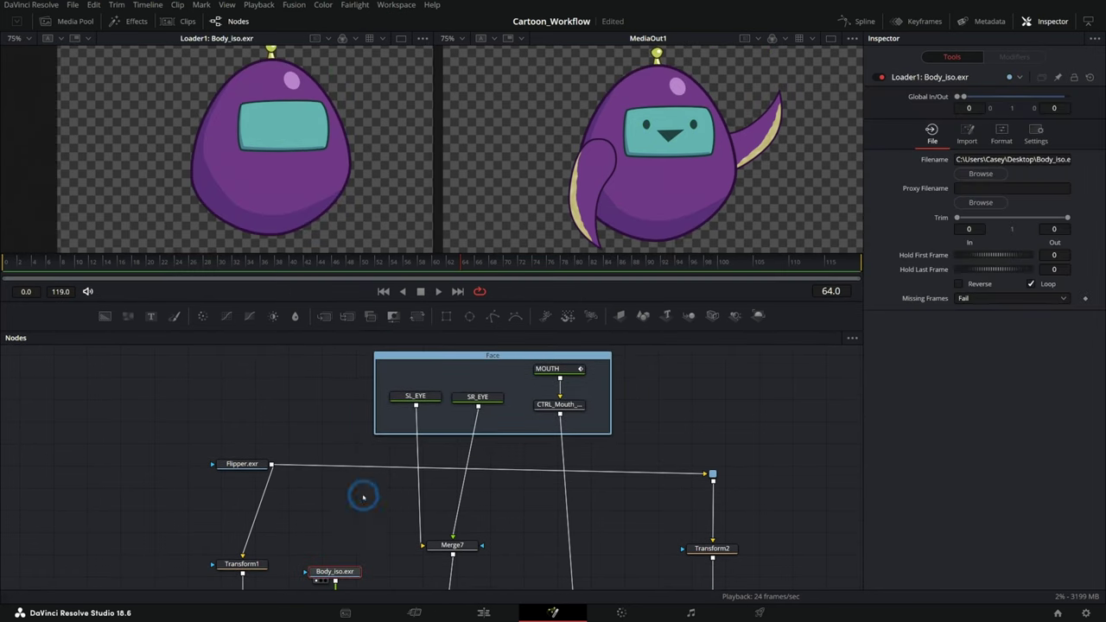
- View Flipper.exr by itself, and play back the MediaOut1 composition to check its playback speed before stopping it
drag(242, 464, 324, 189)
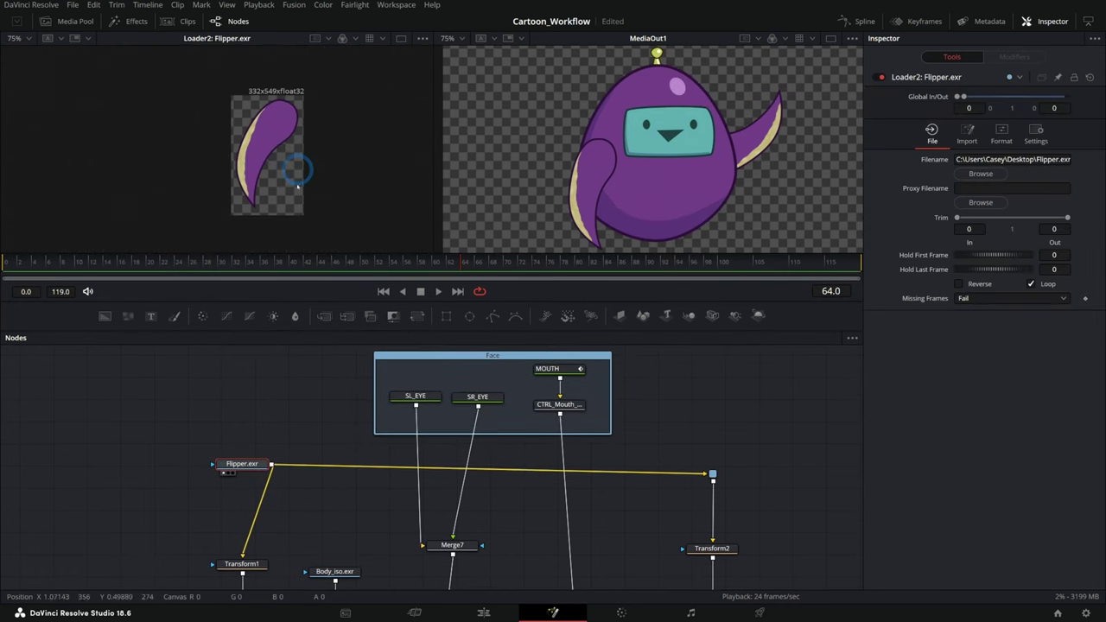
scroll(430, 526, right, 3)
scroll(430, 526, down, 1)
click(722, 560)
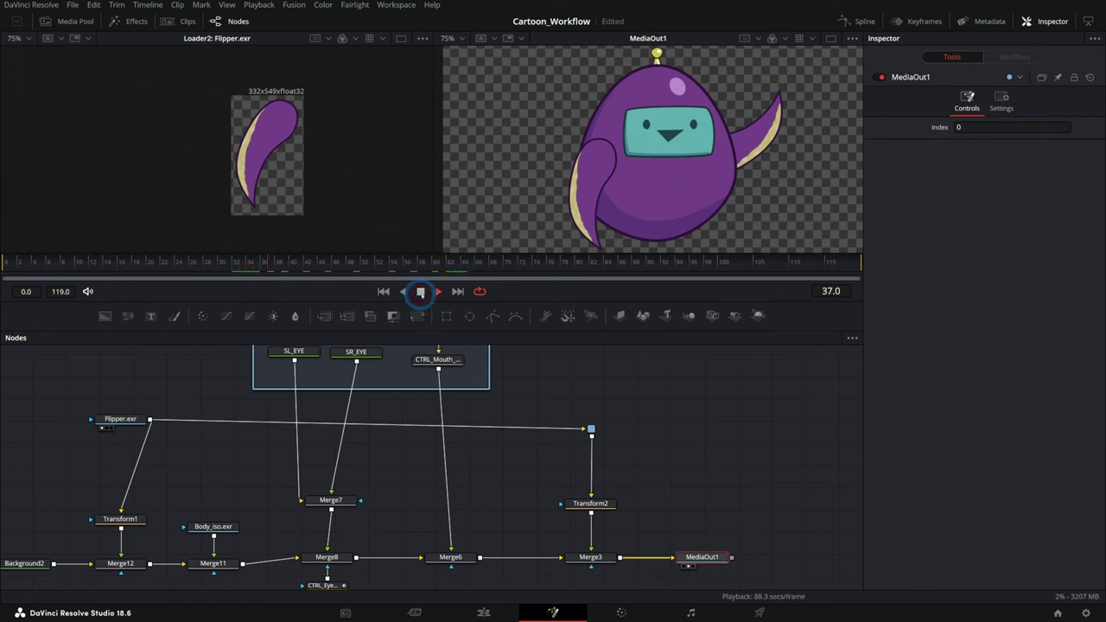
click(421, 291)
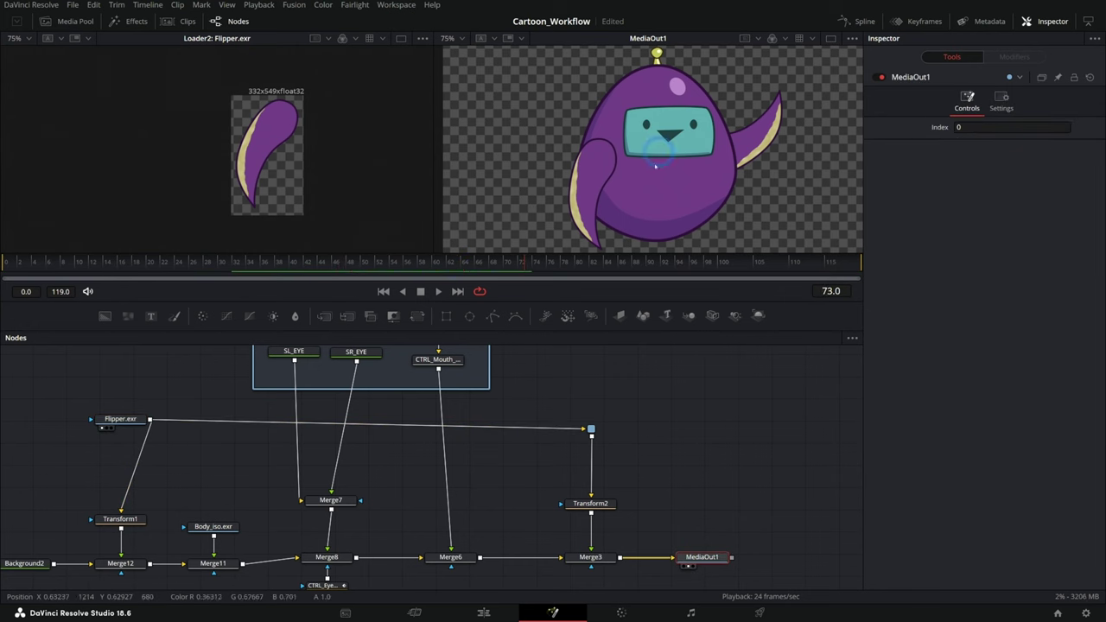